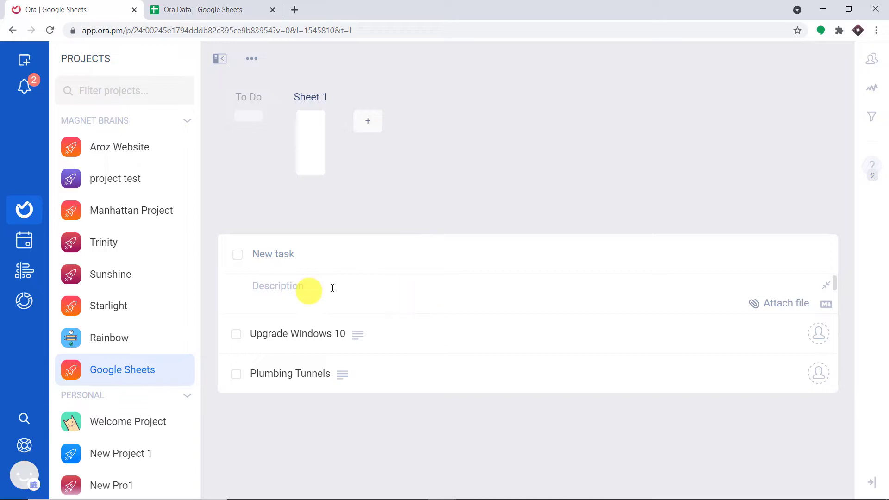
Step: Add an Ora task titled 'Buy Macintosh' with description 'Macs are Fast' to the Google Sheets project
left_click(227, 9)
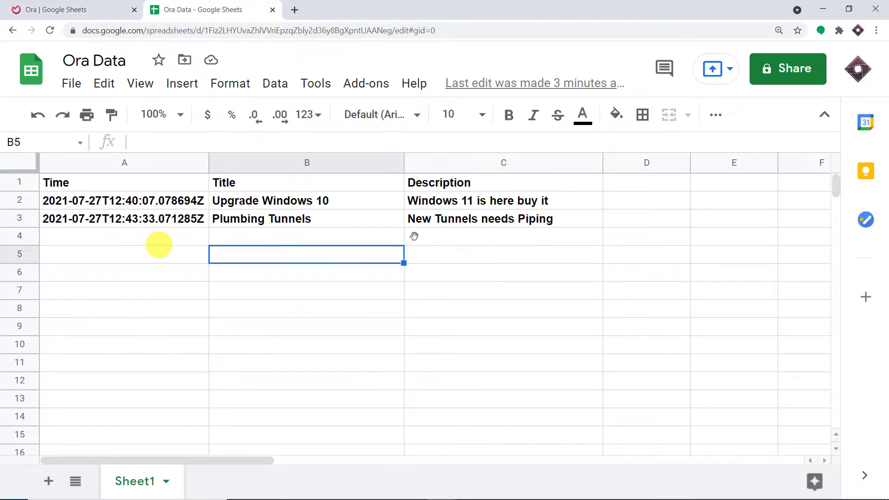
left_click(46, 9)
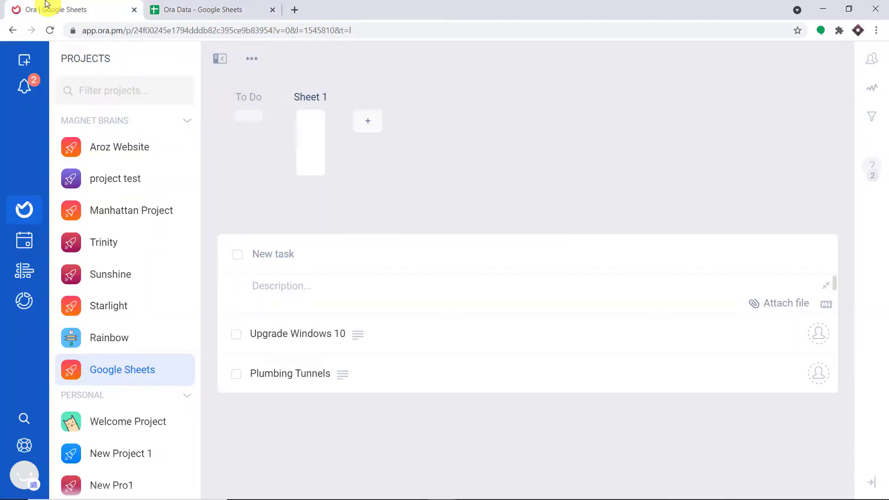
left_click(275, 259)
type("Buy ")
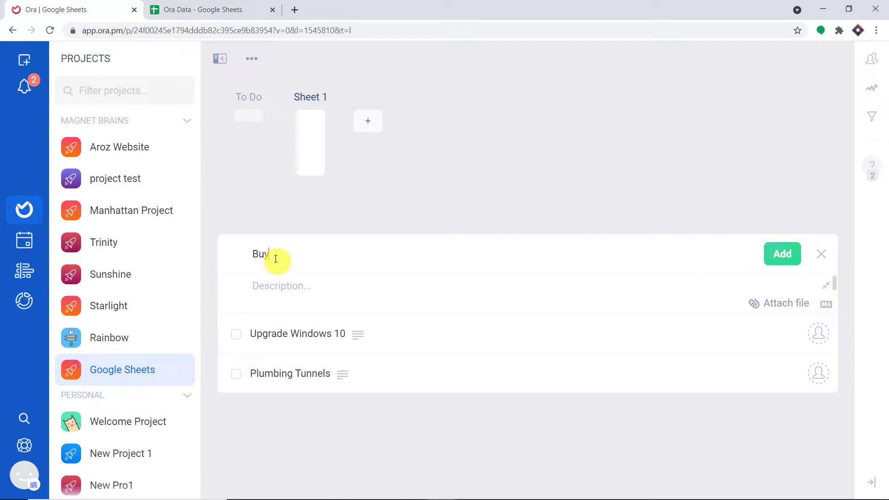
type("Macintosh")
left_click(286, 288)
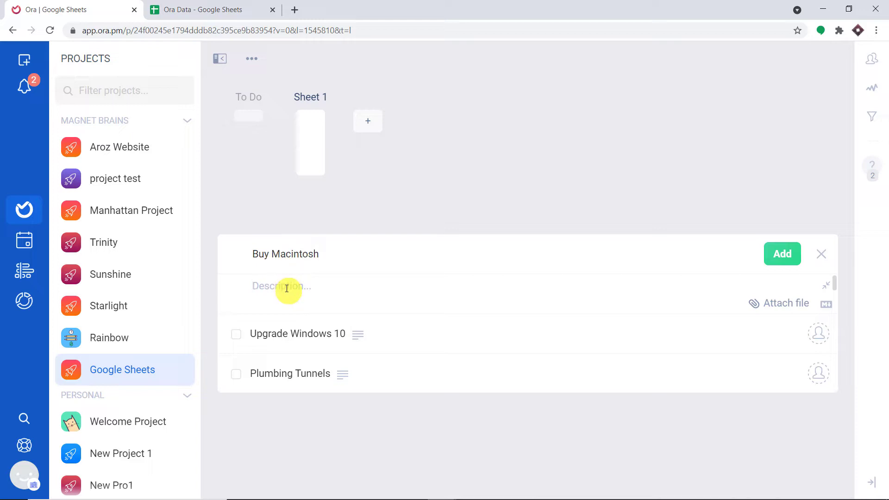
type("M")
type("os")
key("BackSpace")
key("BackSpace")
type("acs are Fs")
key("BackSpace")
type("ast")
left_click(782, 252)
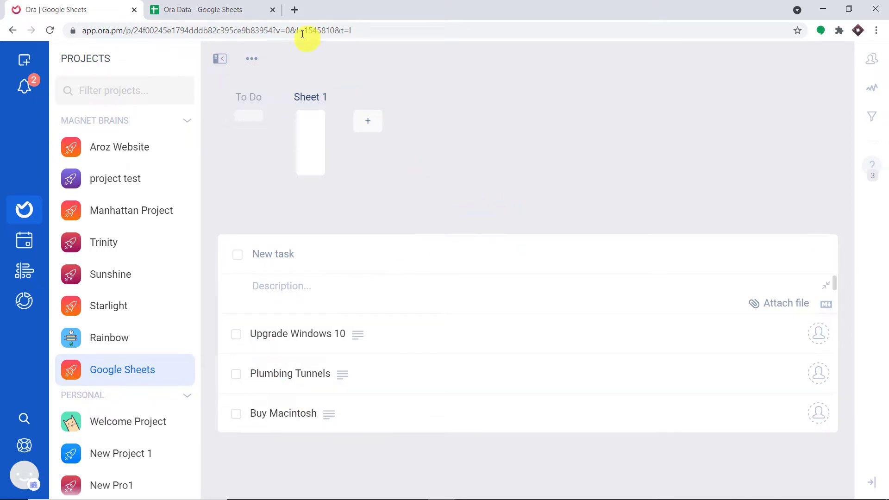
Step: Confirm that row 4 of the Ora Data spreadsheet now holds Buy Macintosh and Macs are Fast
left_click(245, 6)
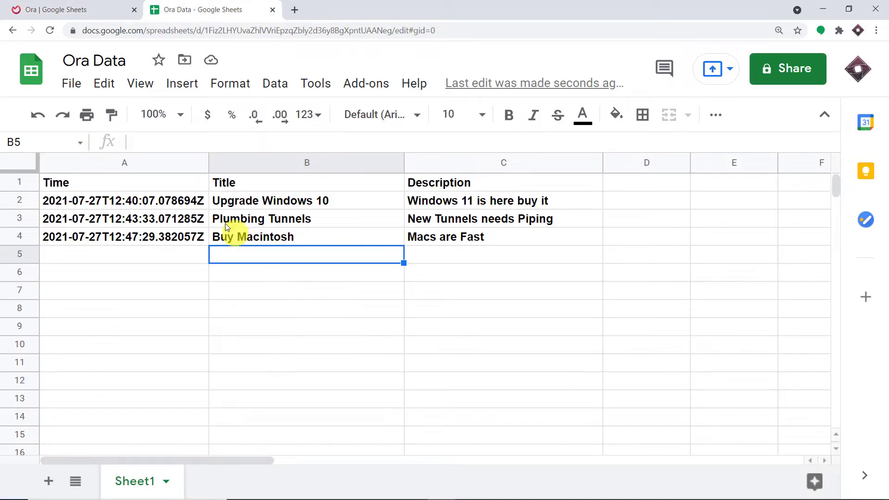
left_click(69, 9)
left_click(229, 7)
Step: Load pabbly.com in a new tab, sign in, and launch Pabbly Connect from the apps page
left_click(295, 9)
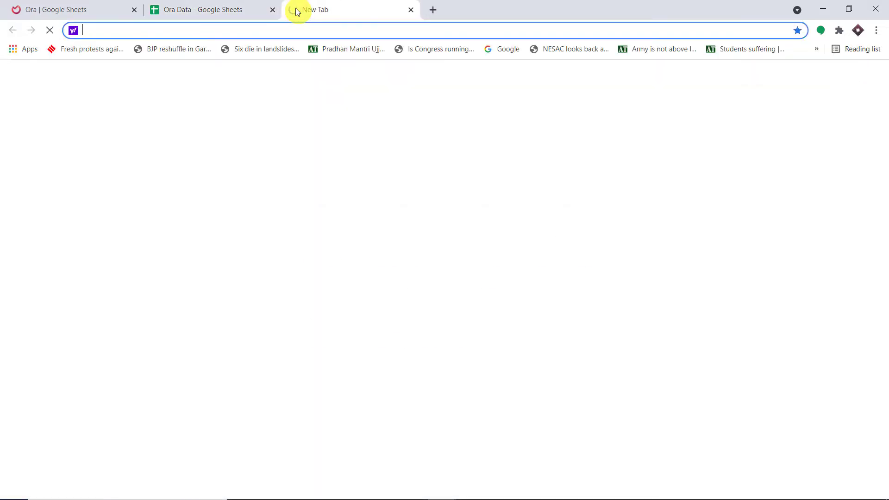
type("p")
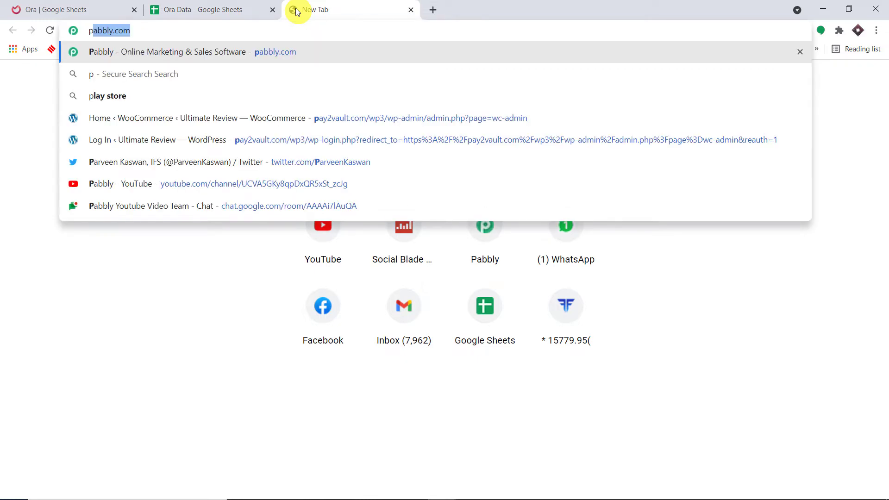
key("Return")
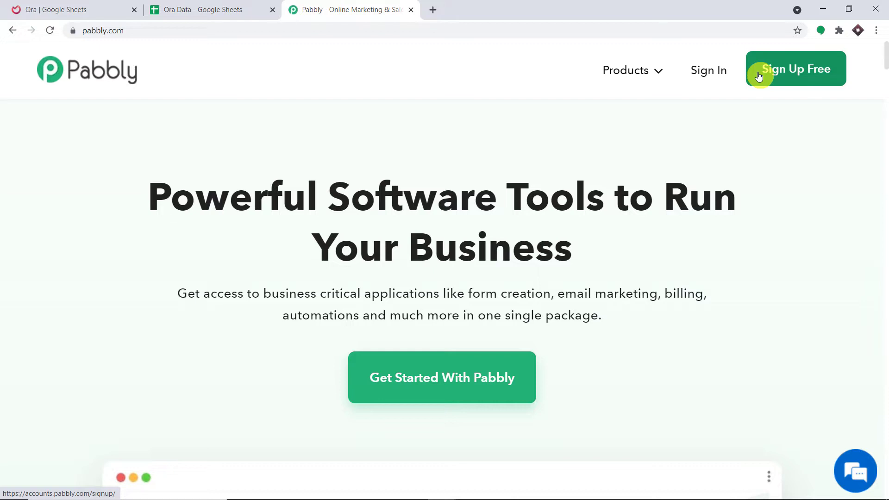
left_click(759, 76)
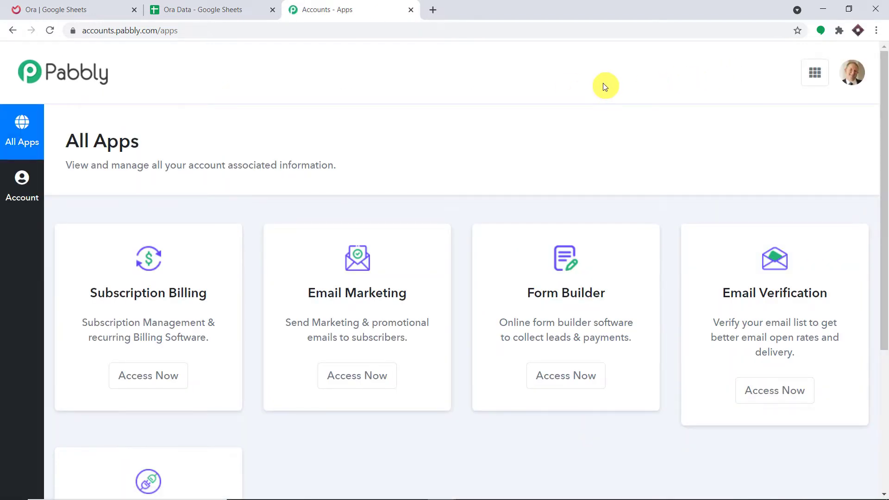
scroll(588, 167, "down", 5)
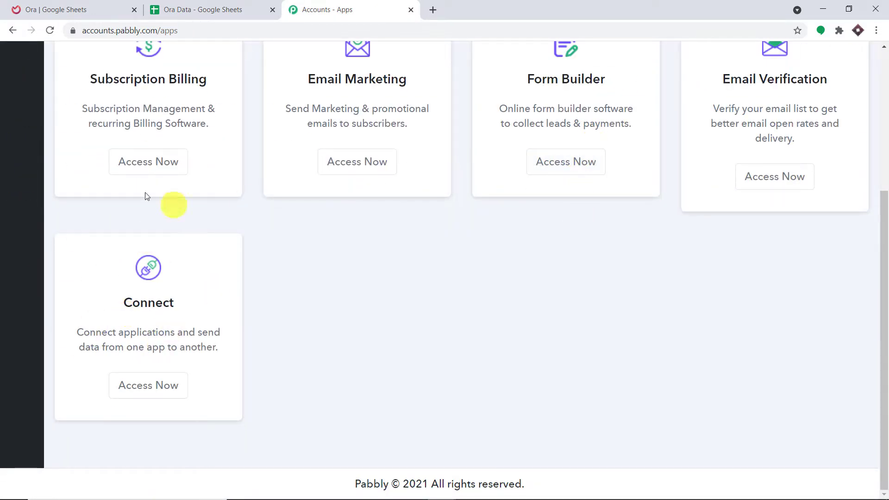
left_click(174, 393)
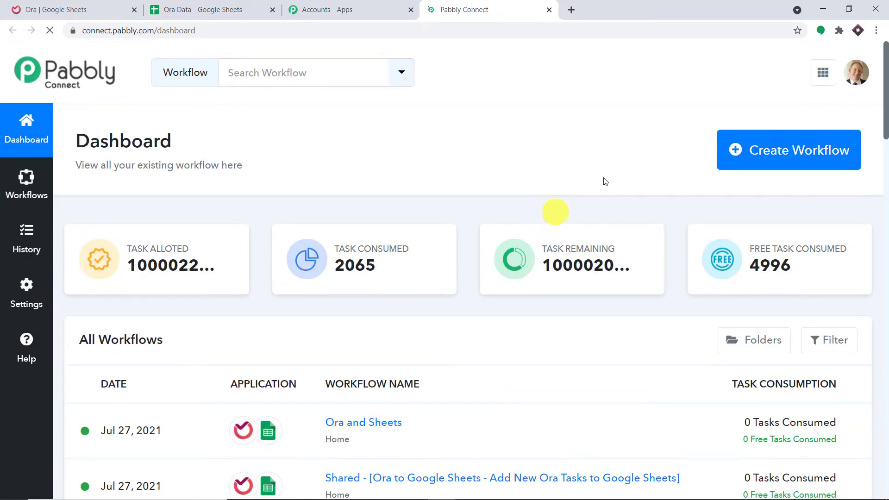
Step: Create a workflow named 'Ora to Google Sheets' and collapse its trigger step to see both steps
left_click(779, 160)
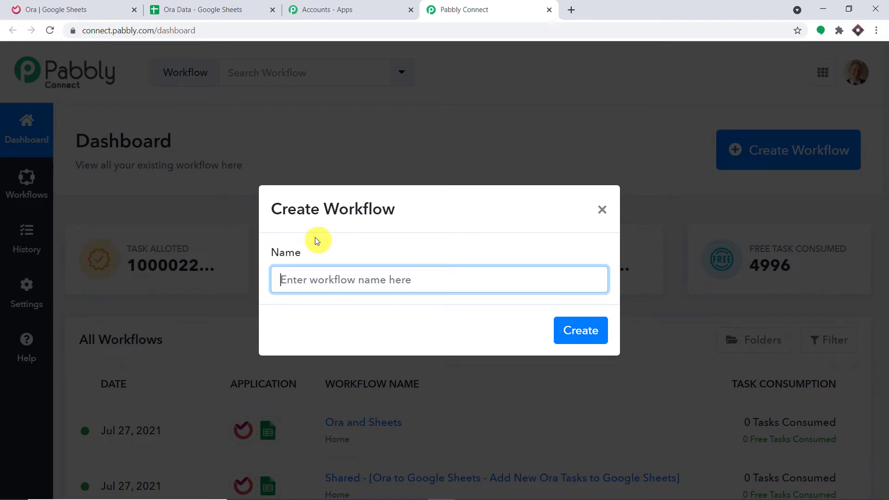
type("Ora ")
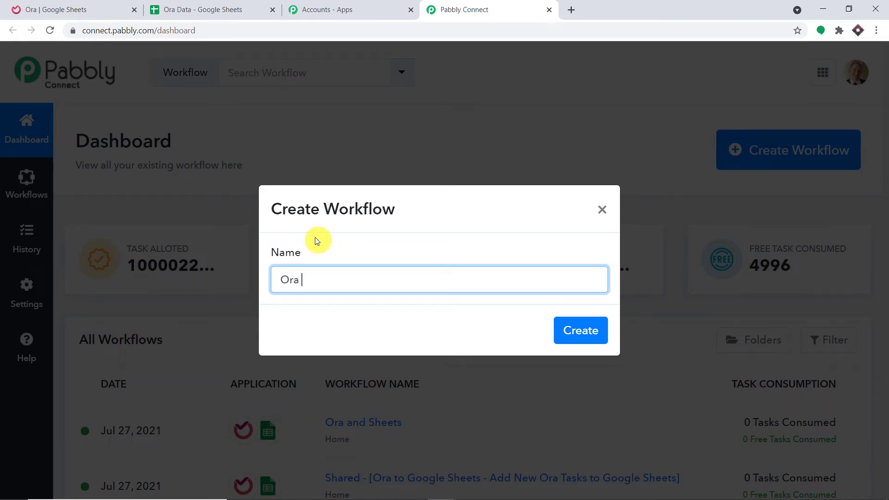
type("to Google Sheets")
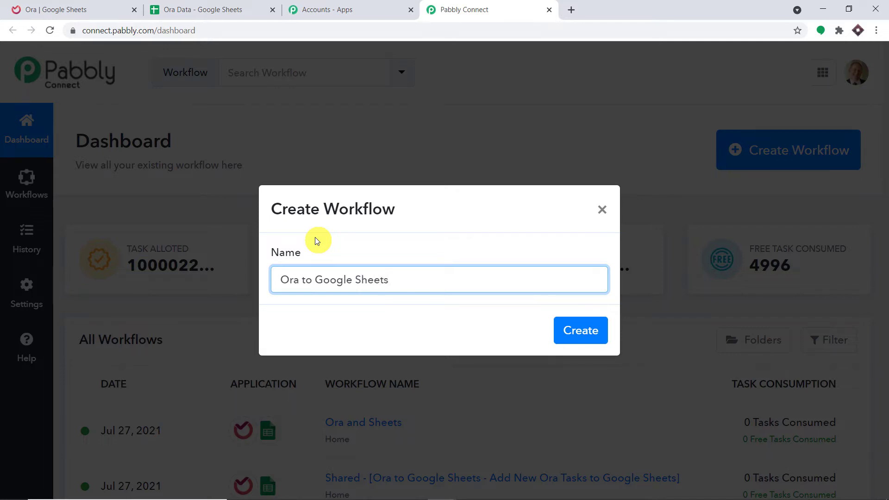
left_click(569, 329)
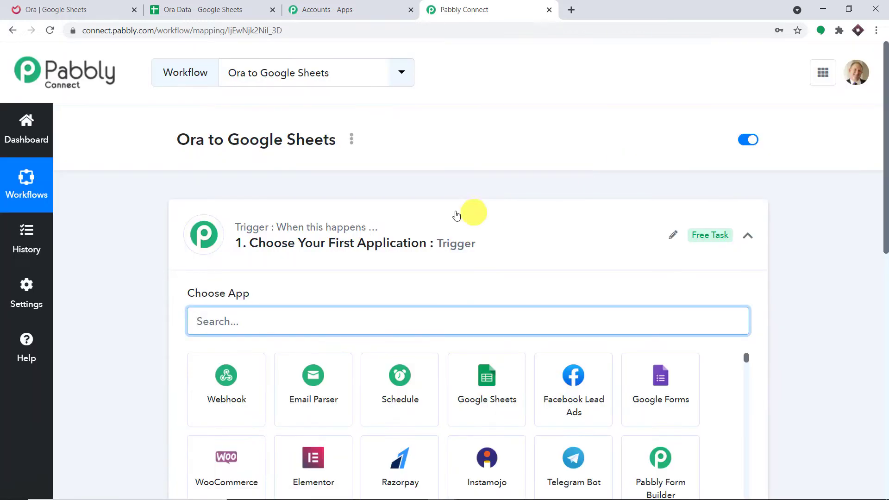
left_click(443, 217)
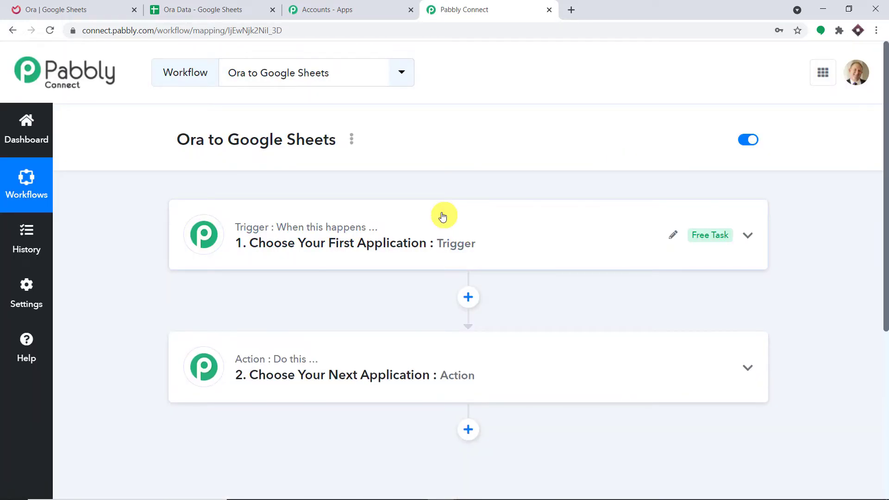
Step: Set the trigger app to Ora with the New Task event and choose Add New Connection
left_click(443, 217)
left_click(339, 209)
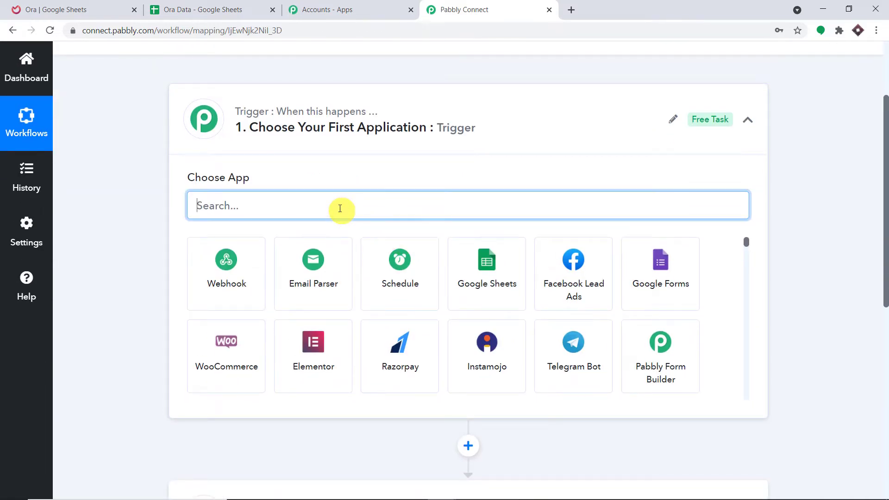
type("p")
key("BackSpace")
type("ora")
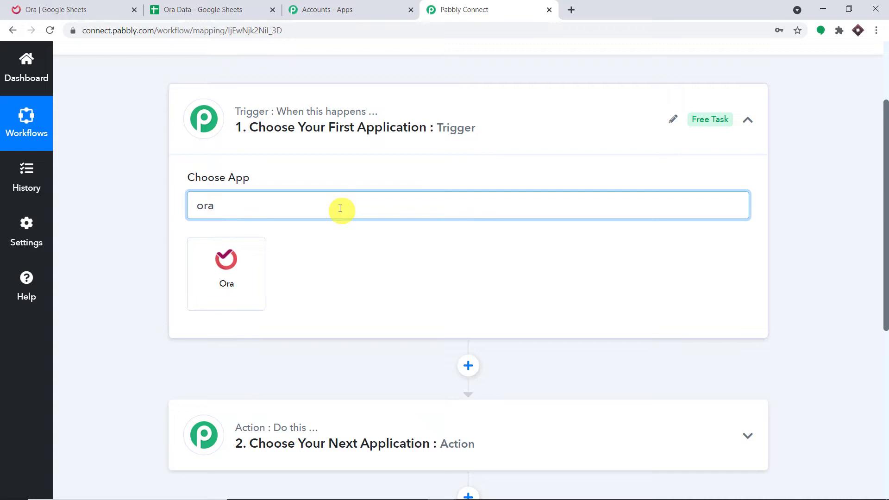
left_click(196, 278)
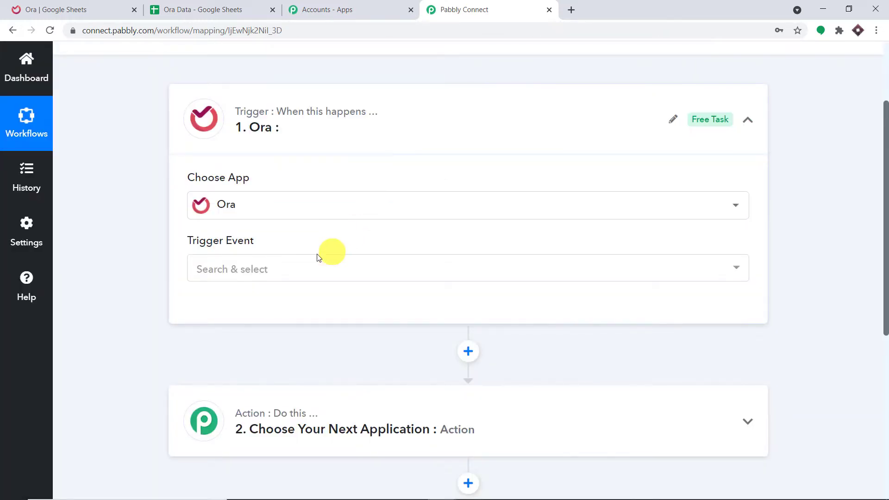
left_click(288, 274)
left_click(287, 332)
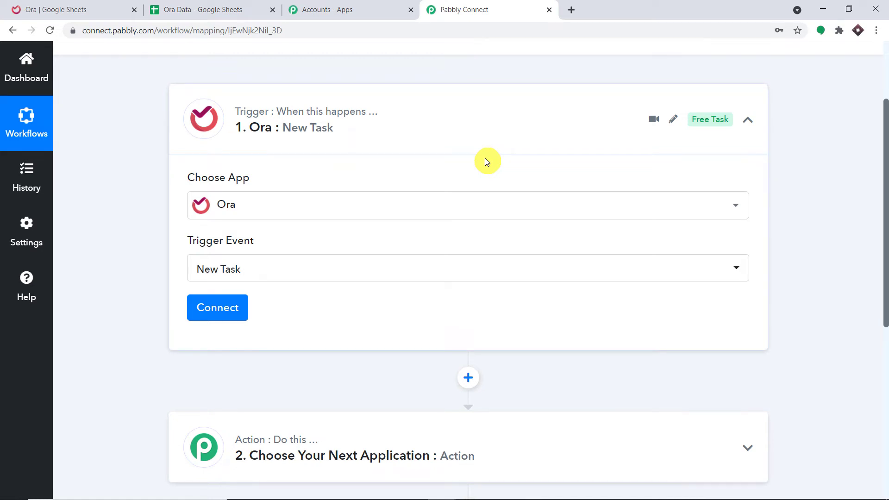
left_click(237, 306)
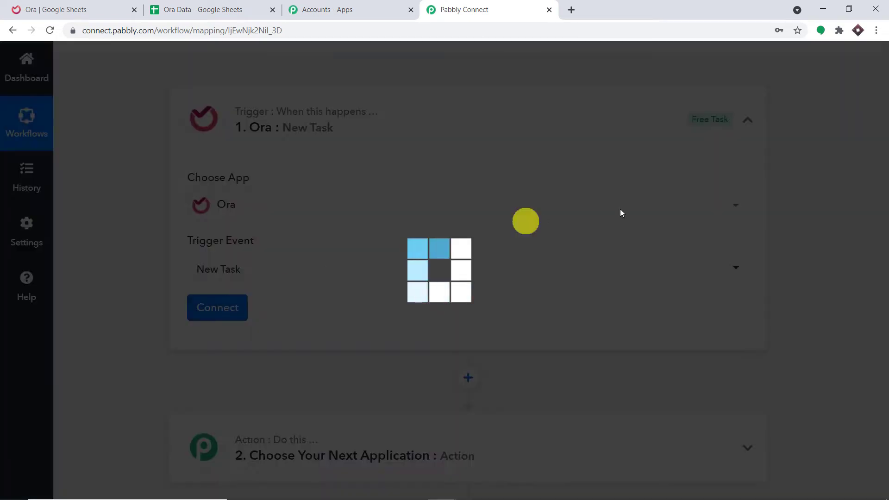
left_click(553, 196)
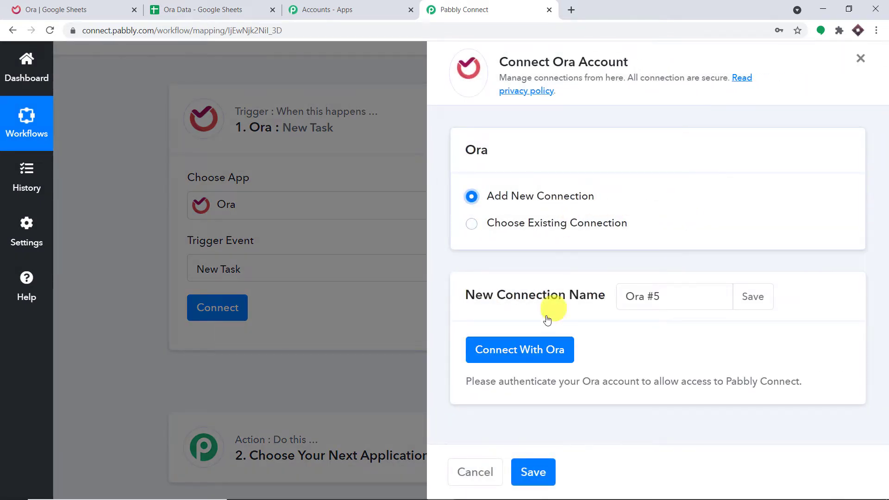
Step: Authorize the Ora account so the trigger shows Connected with Welcome Project and Title list
left_click(531, 348)
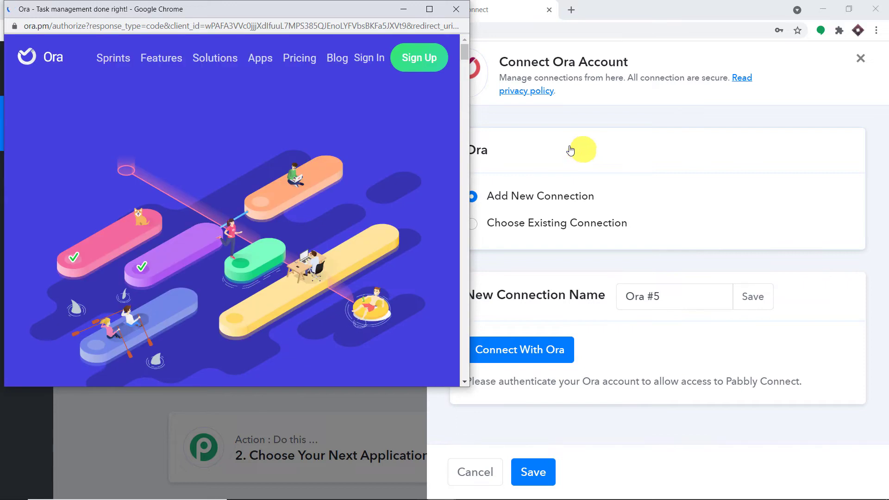
scroll(382, 172, "down", 8)
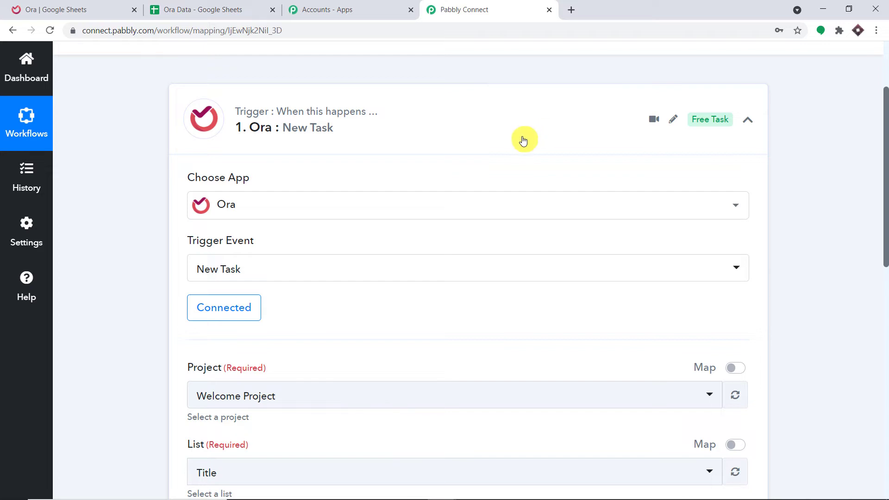
Step: Open the trigger's Ora Project dropdown and review the available project options
scroll(532, 139, "down", 4)
scroll(519, 144, "down", 1)
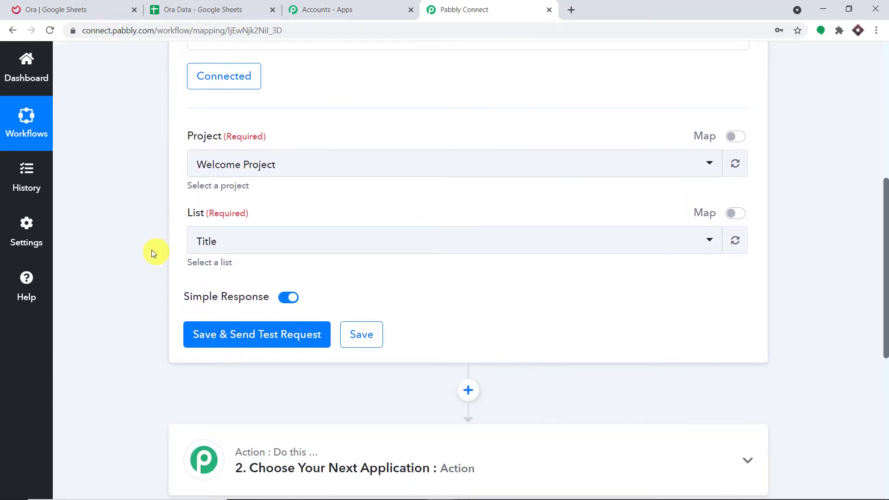
left_click(317, 167)
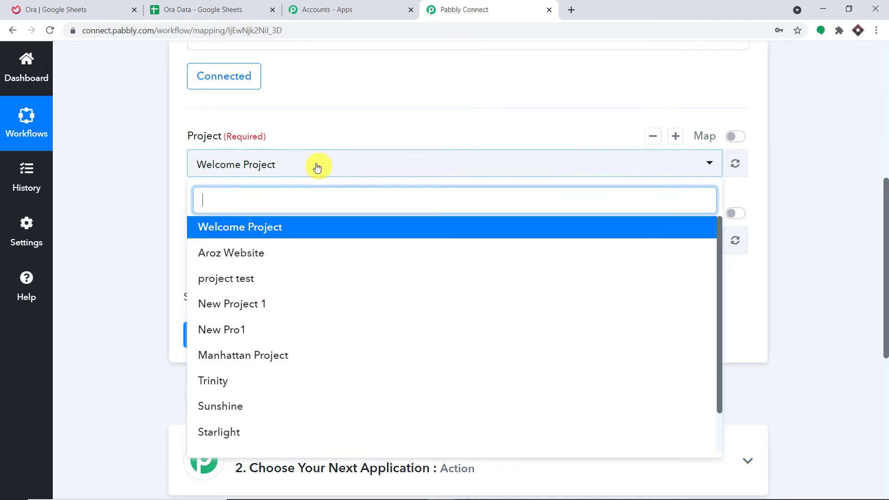
scroll(293, 311, "down", 2)
scroll(296, 312, "up", 2)
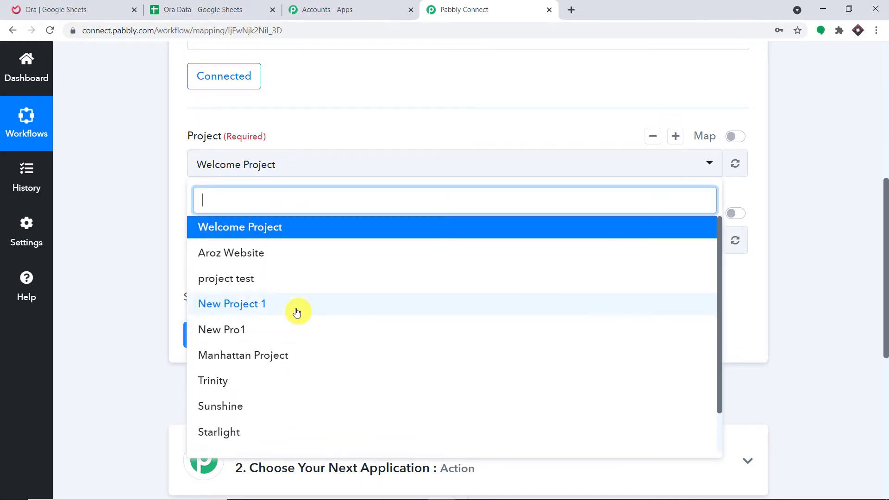
Step: Compare those options with Ora's projects overview, ending on the grid listing Google Sheets and Manhattan Project
left_click(79, 10)
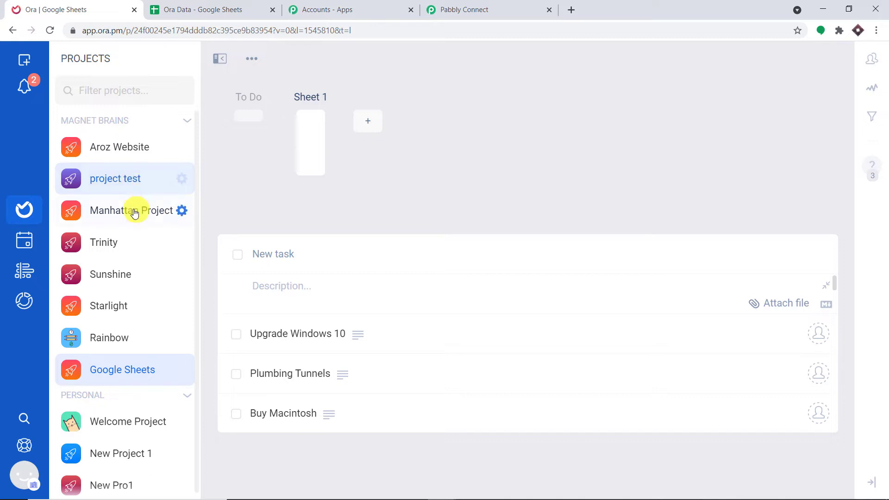
left_click(31, 219)
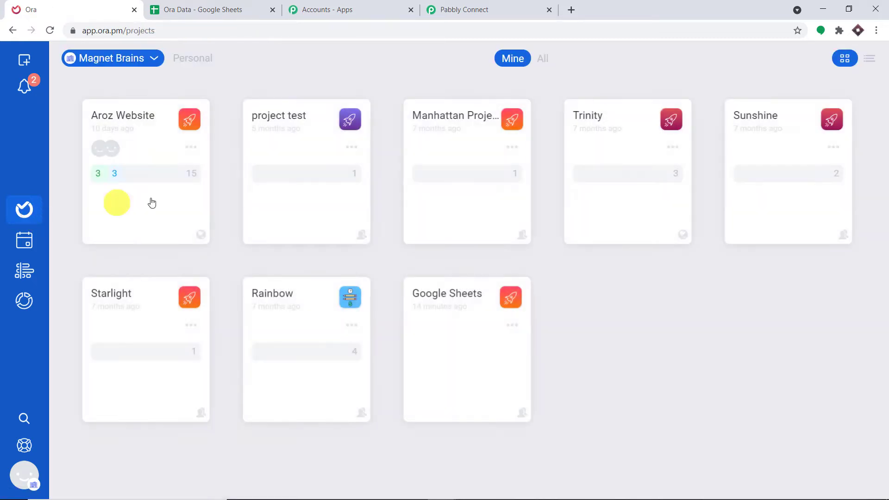
left_click(434, 9)
scroll(303, 324, "down", 2)
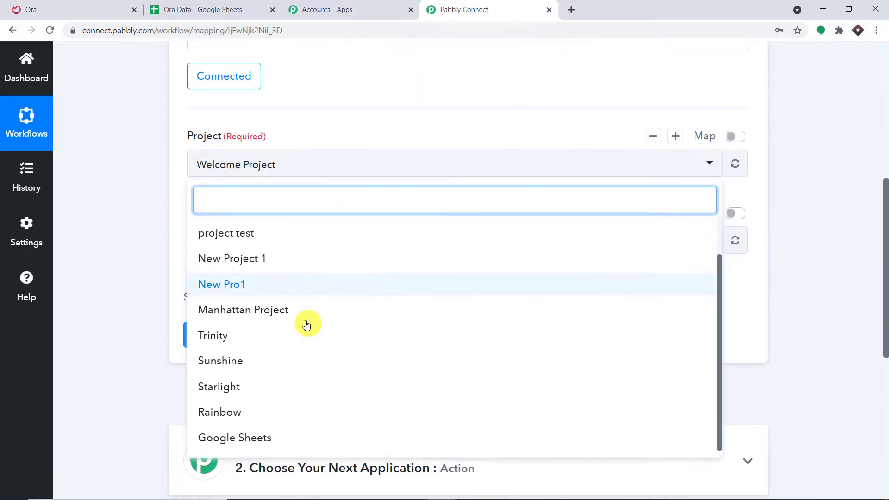
left_click(93, 7)
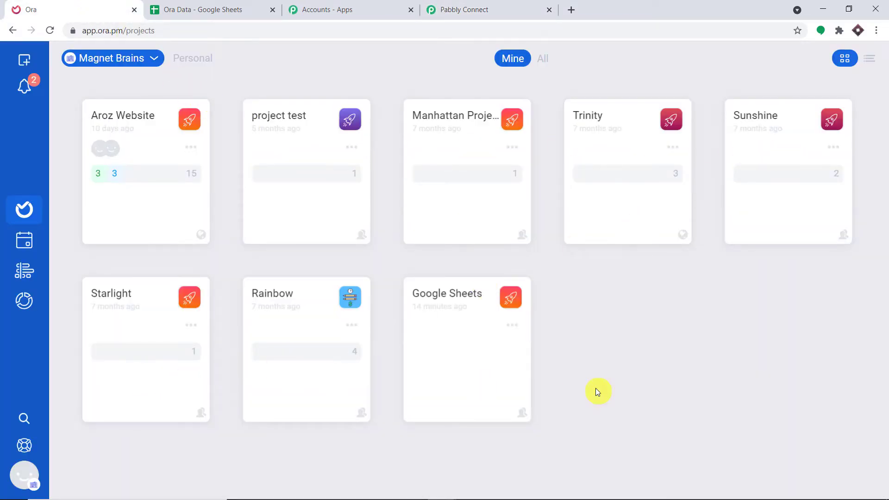
left_click(477, 5)
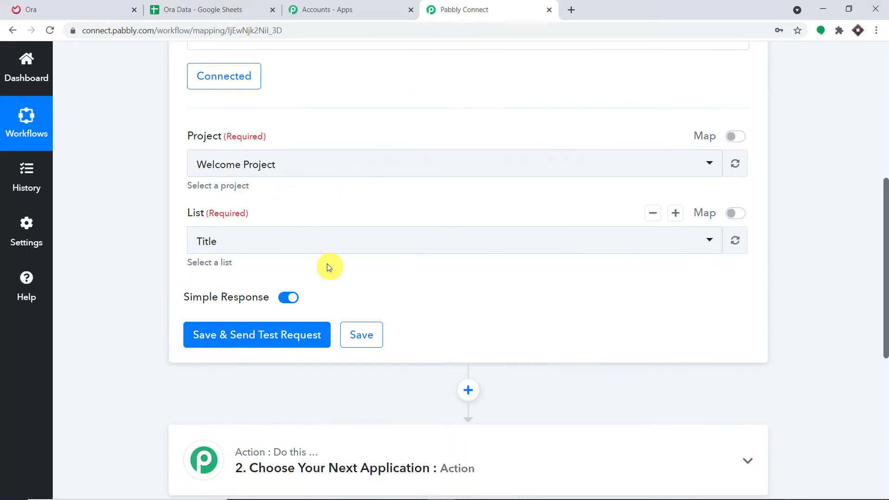
left_click(28, 8)
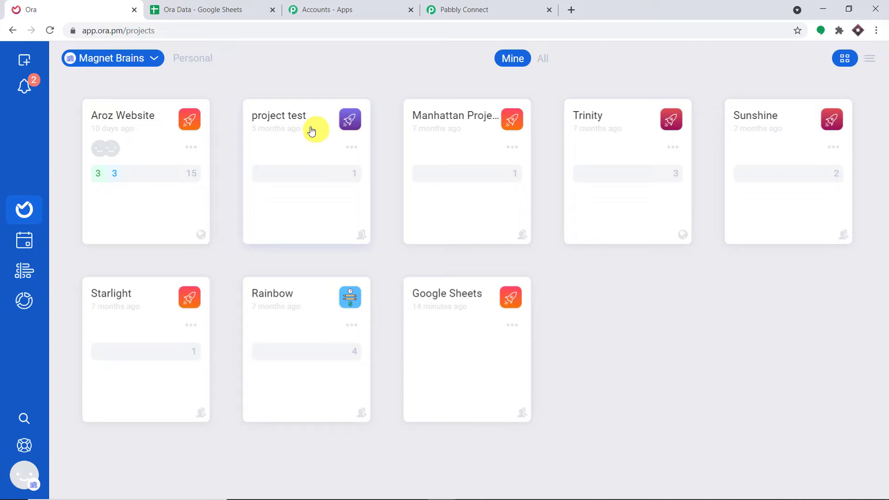
Step: Create a new Ora project from the To-do List template named 'Google Sheets Data'
left_click(26, 63)
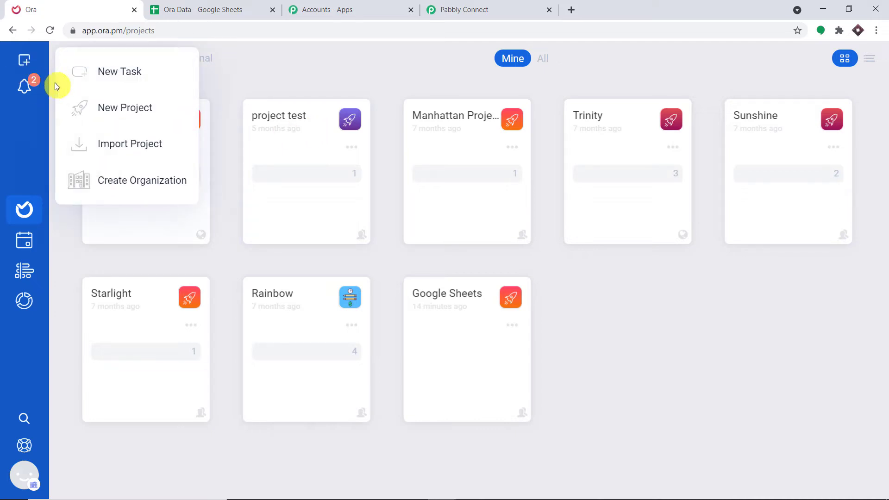
left_click(140, 107)
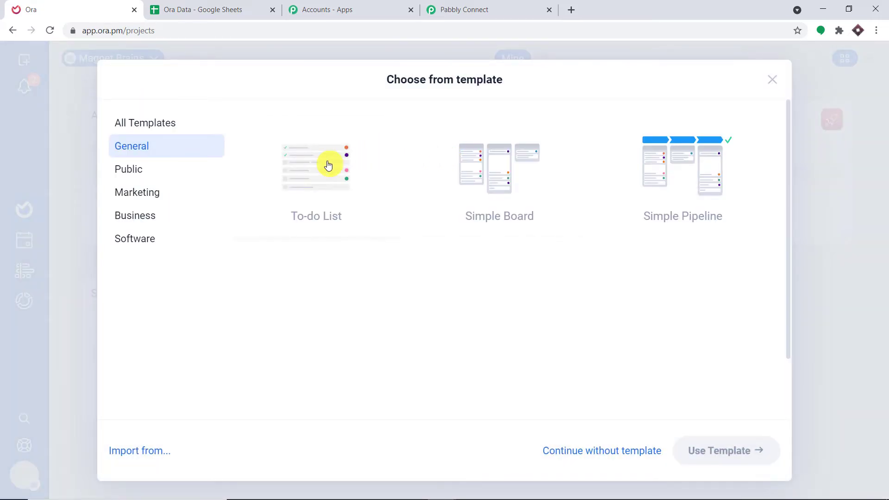
left_click(327, 165)
left_click(727, 450)
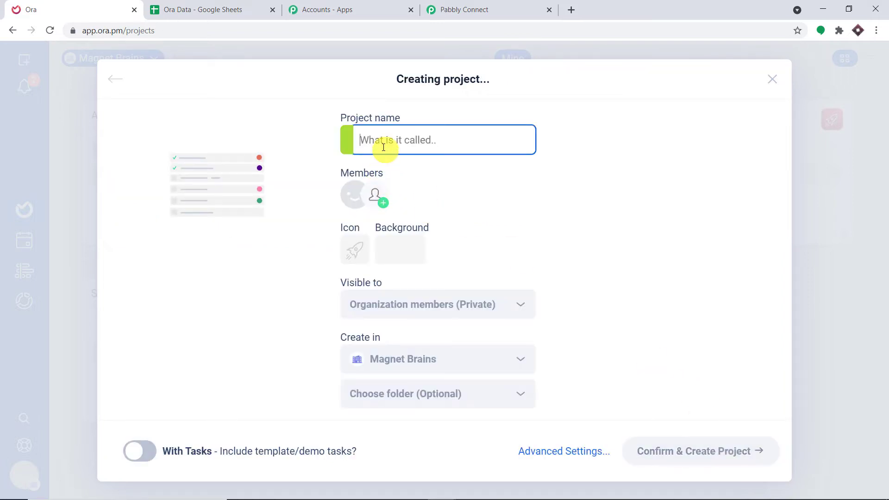
type("G")
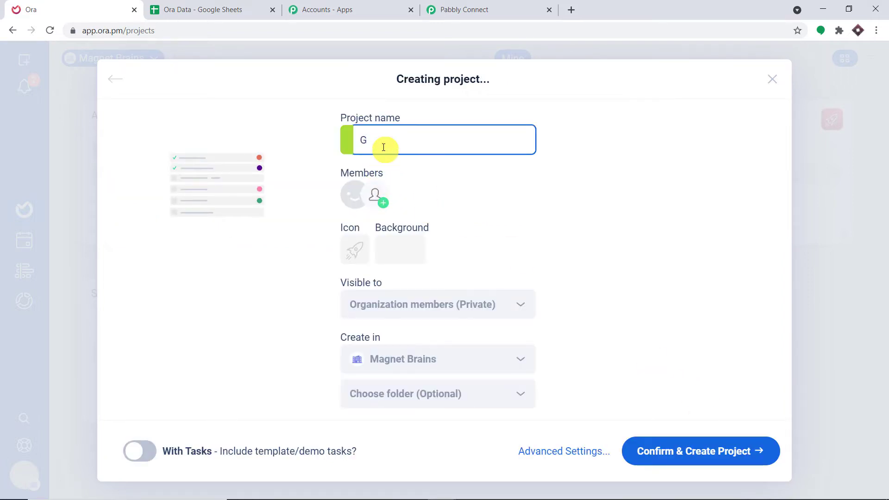
type("oogle Sheets ")
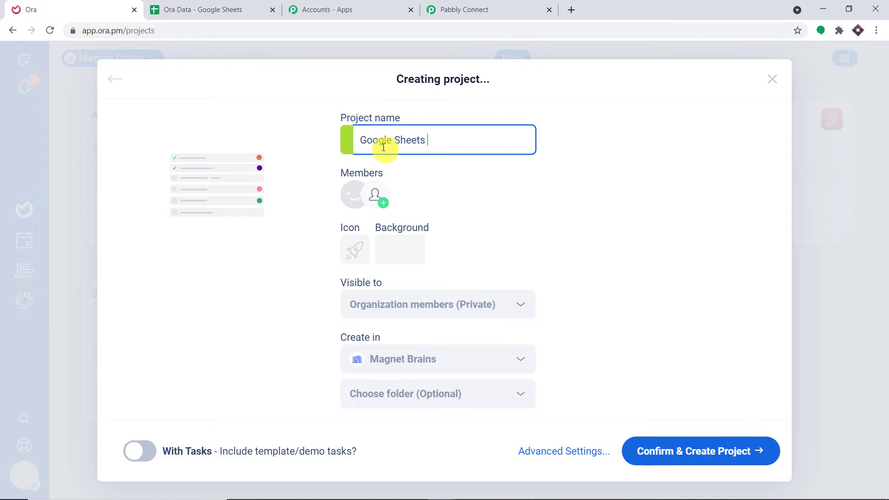
type("Data")
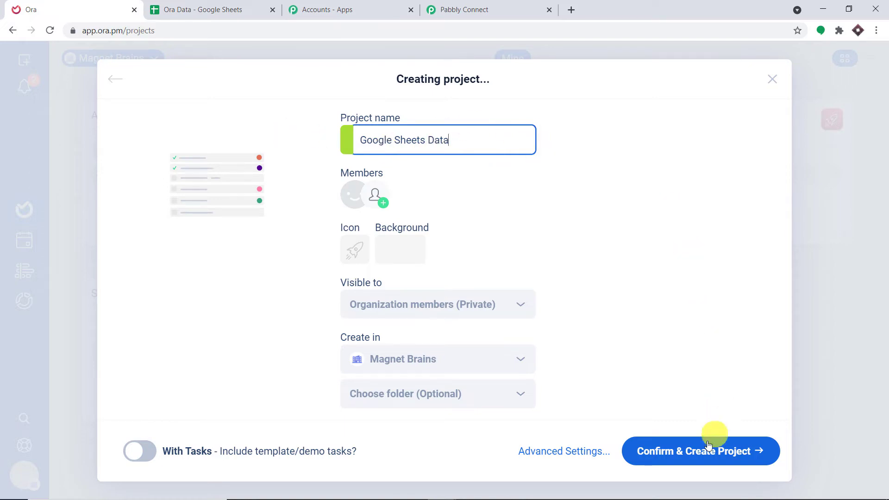
left_click(702, 461)
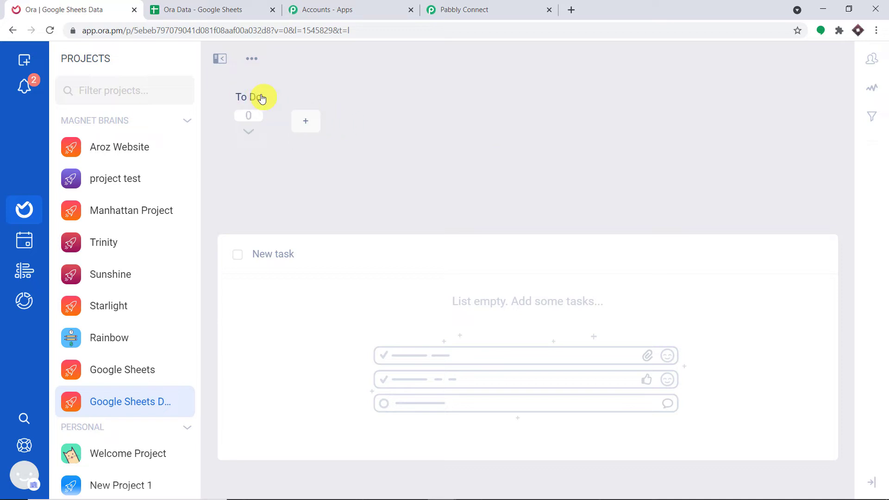
Step: Add a list named 'Awesome List' to the Google Sheets Data project, then go back to Pabbly Connect
left_click(316, 121)
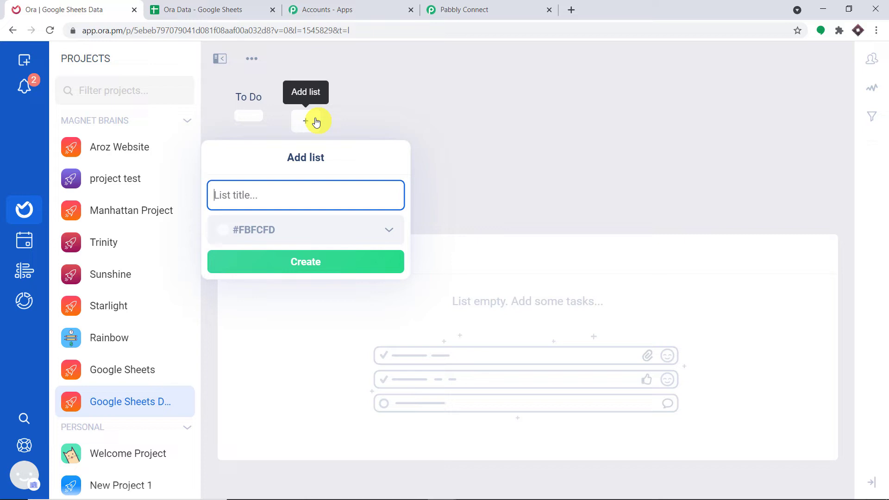
type("Awesome List")
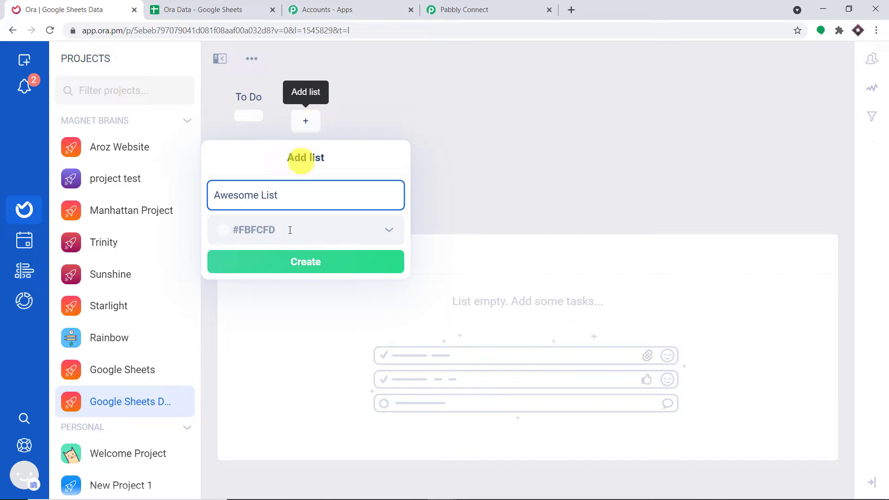
left_click(288, 263)
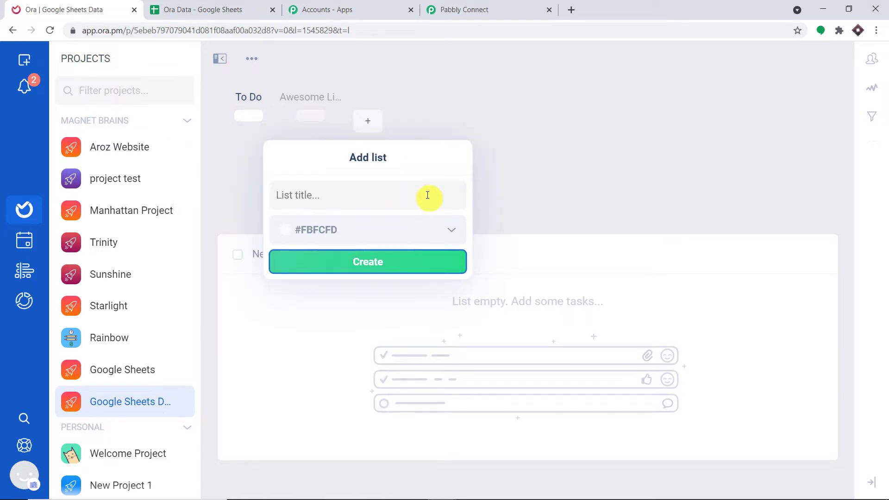
left_click(561, 96)
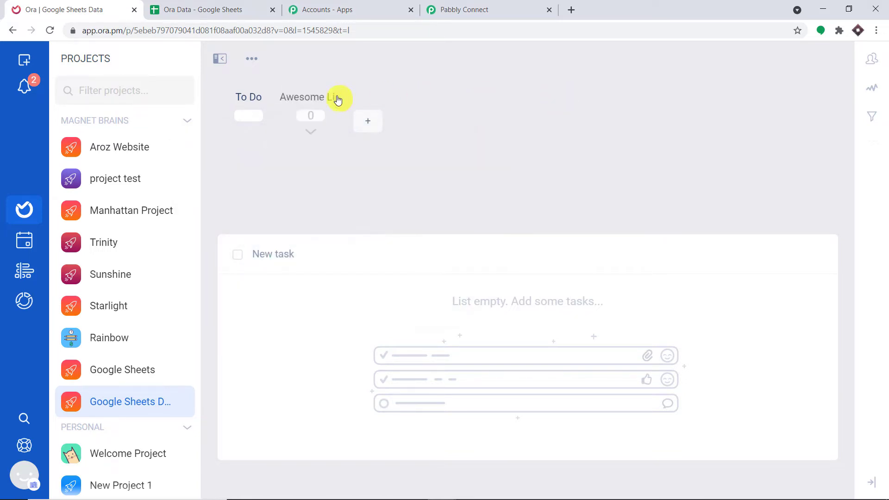
left_click(303, 116)
left_click(468, 9)
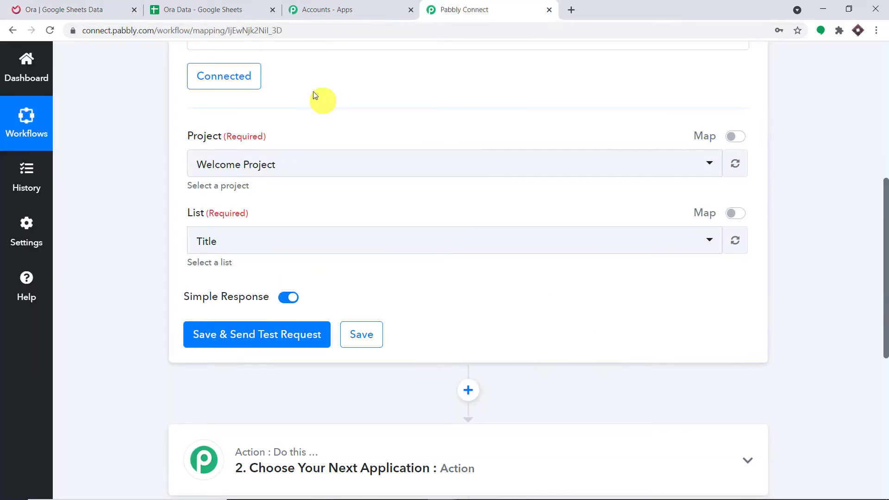
Step: Refresh Ora projects and set the trigger to project Google Sheets Data with list Awesome List
left_click(735, 165)
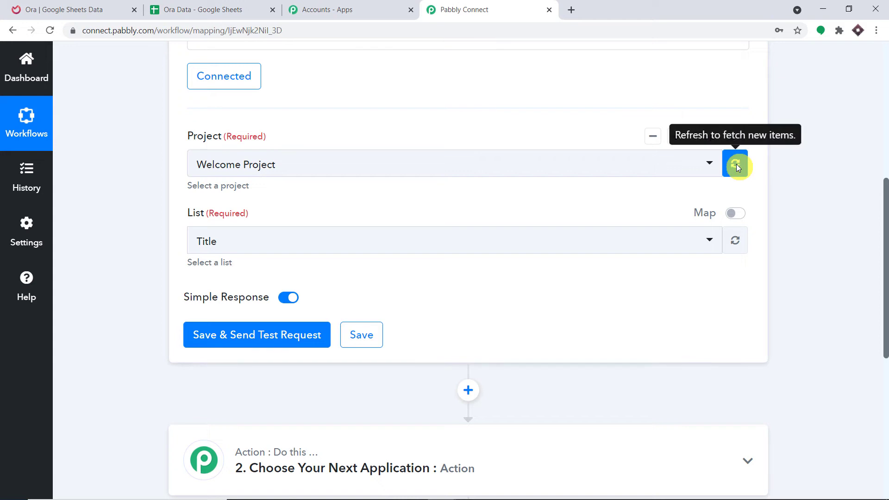
left_click(597, 167)
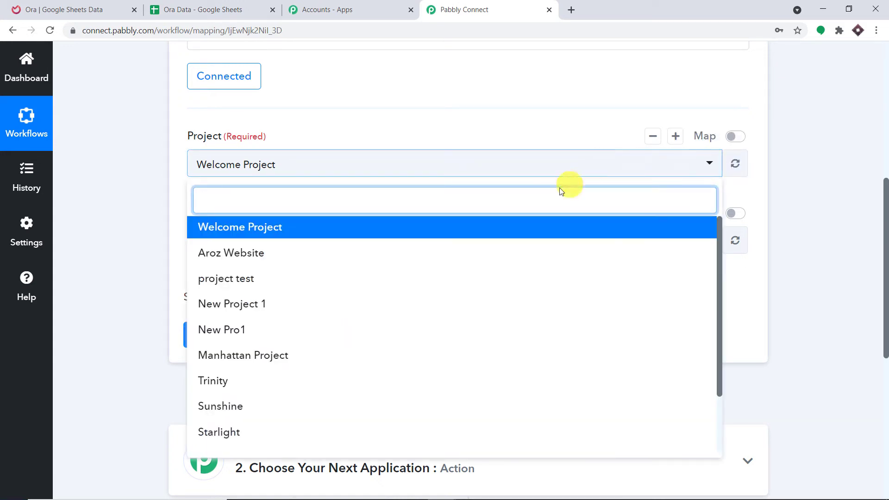
scroll(520, 260, "down", 2)
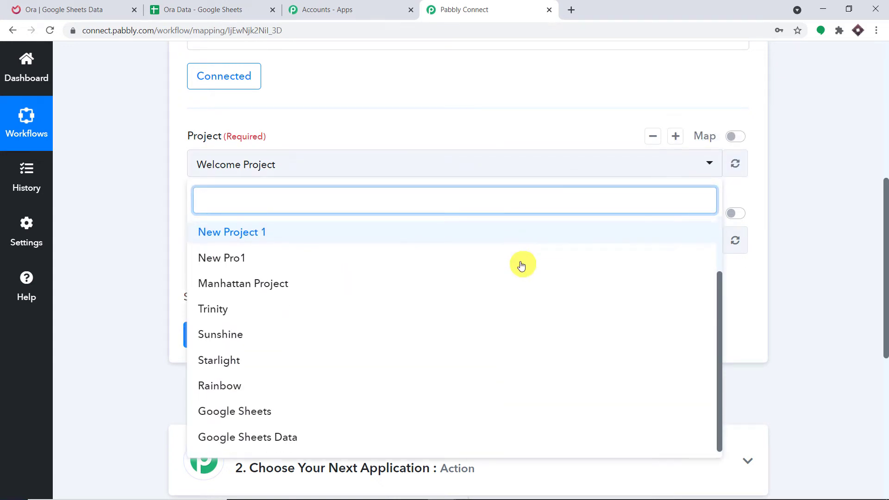
left_click(329, 438)
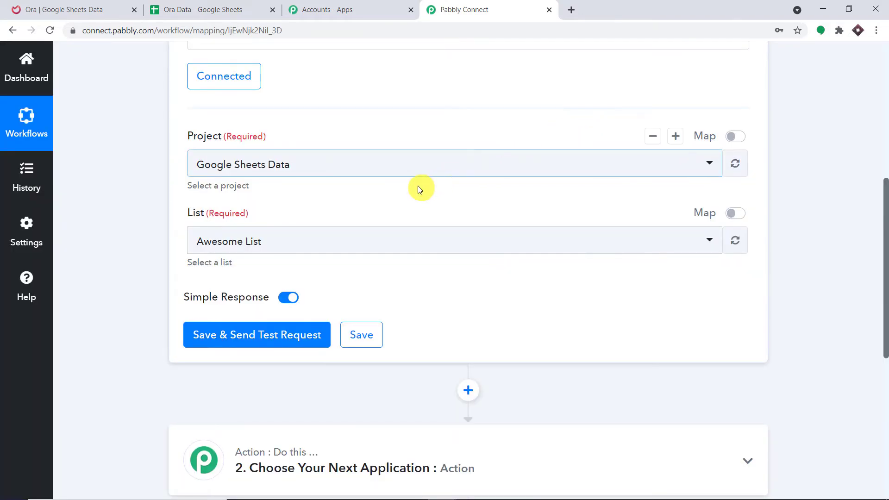
scroll(407, 180, "down", 1)
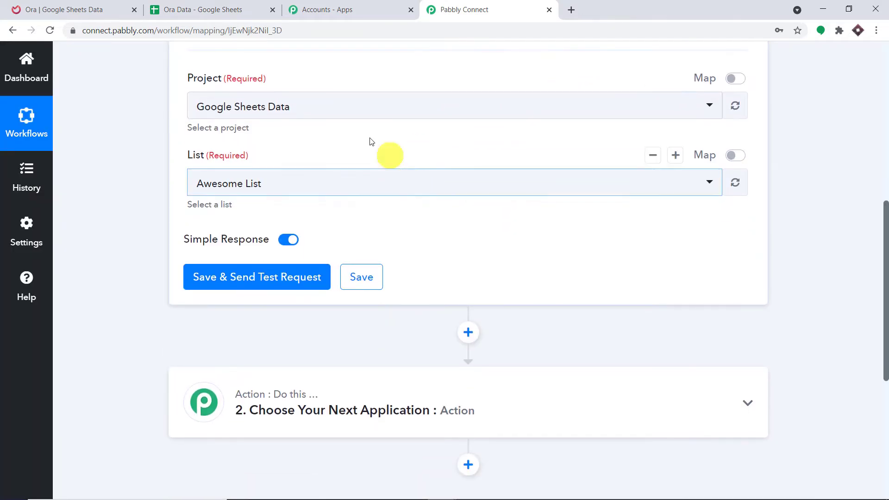
left_click(228, 184)
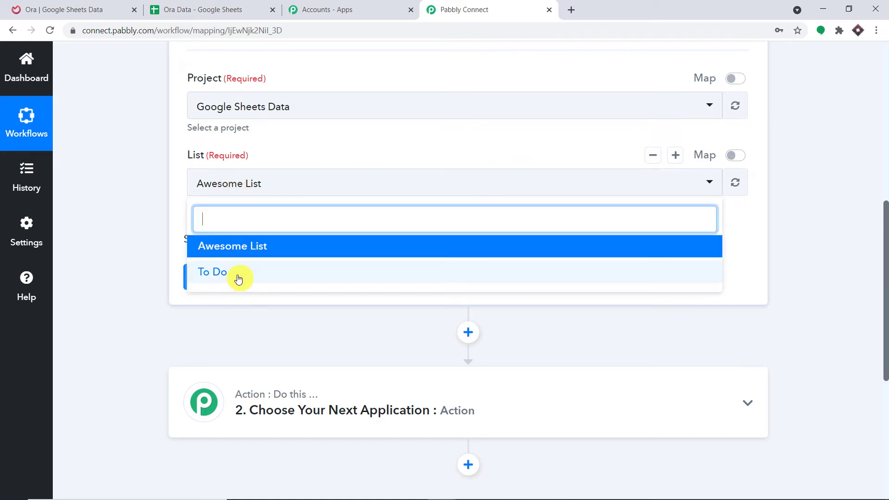
left_click(106, 10)
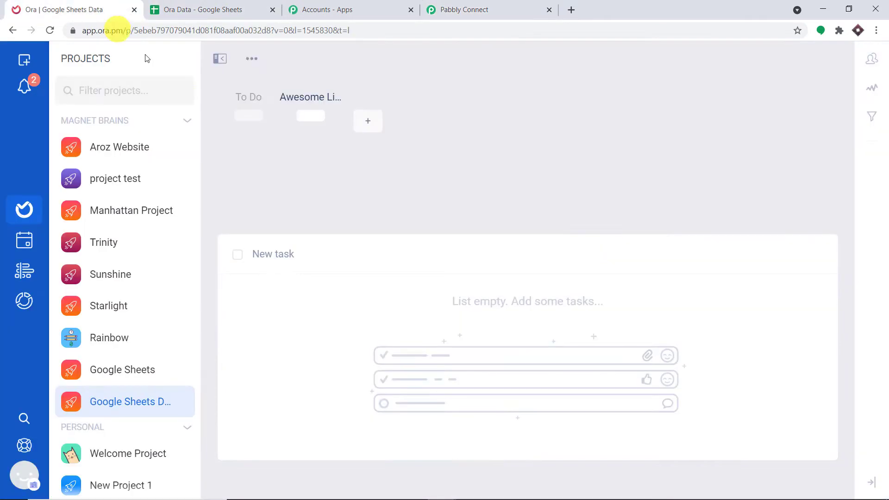
Step: Keep Awesome List as the chosen list in the Pabbly trigger, then go back to the Ora board
left_click(570, 9)
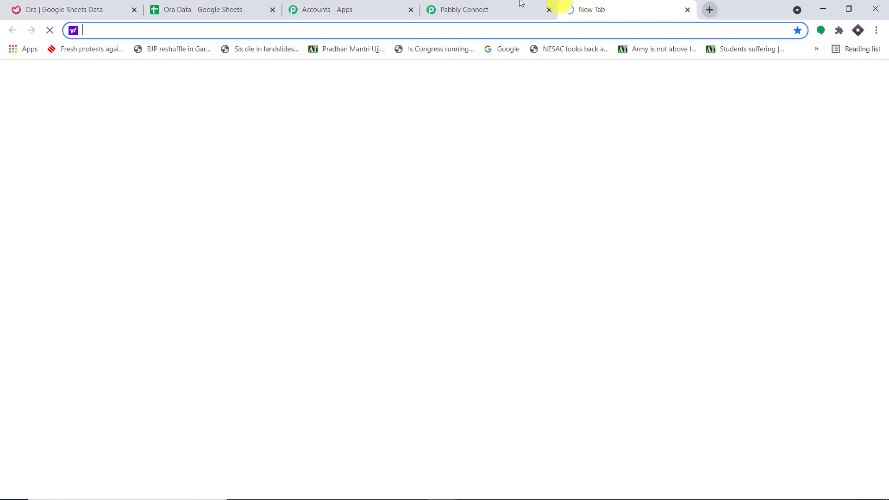
left_click(486, 10)
left_click(354, 138)
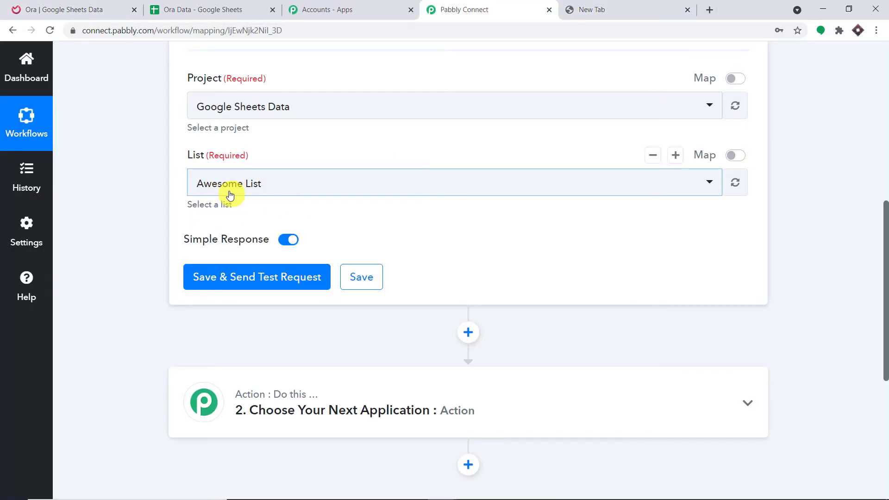
left_click(18, 9)
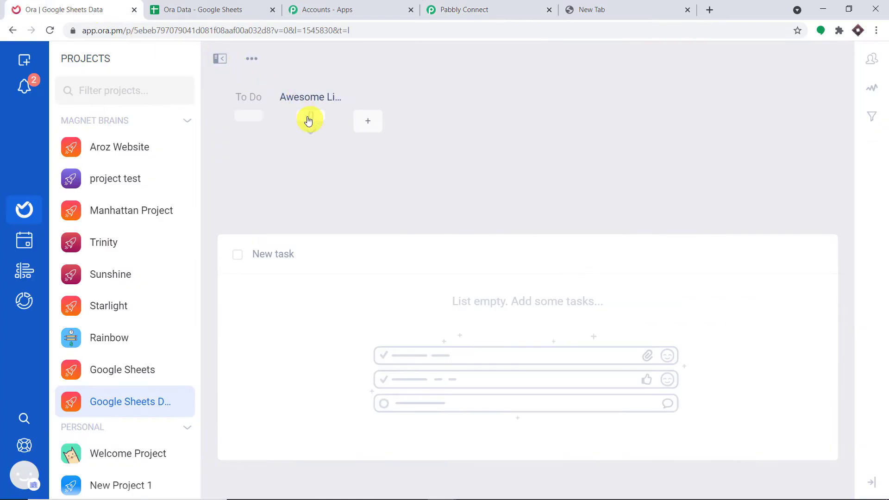
Step: Add the Ora task 'Upgrade Windows 10' with description 'Windows 11 is here'
left_click(261, 253)
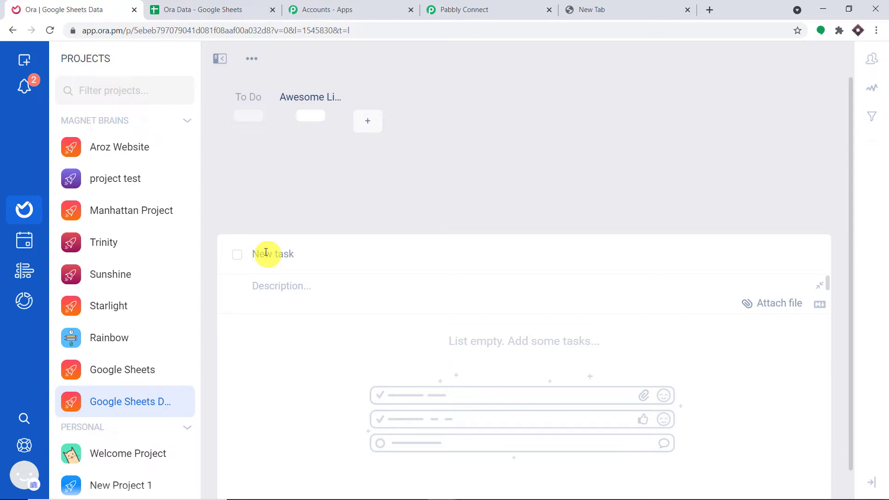
type("Upg")
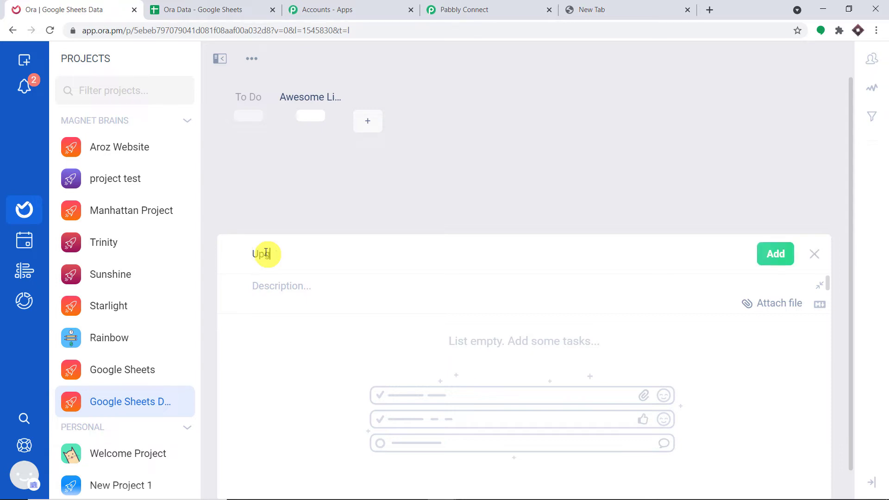
type("rade Windows 10n")
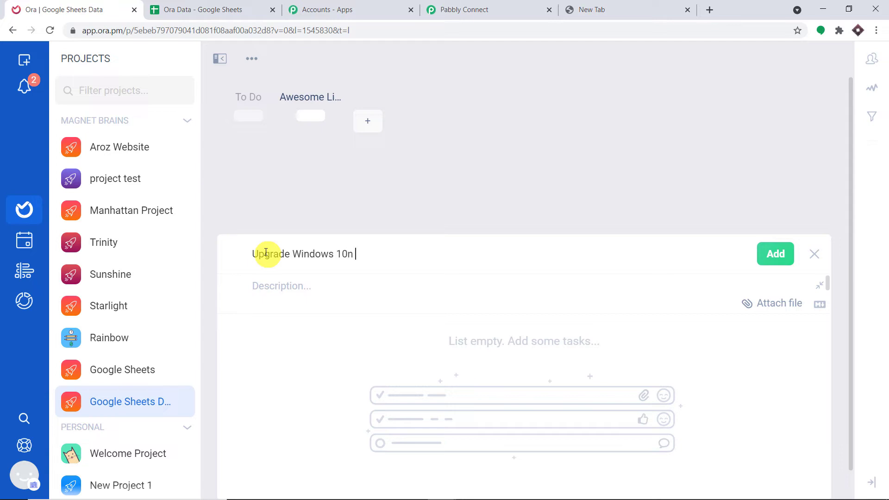
left_click(285, 292)
type("W")
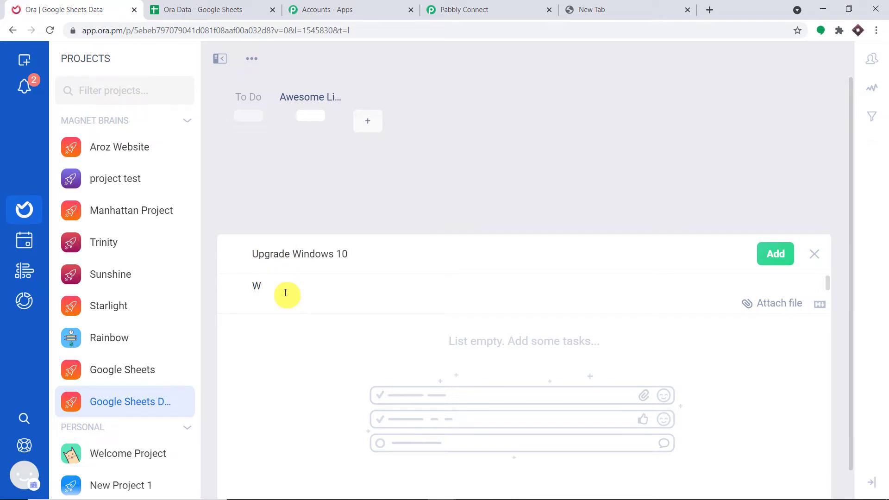
type("indows 11 is here")
left_click(771, 255)
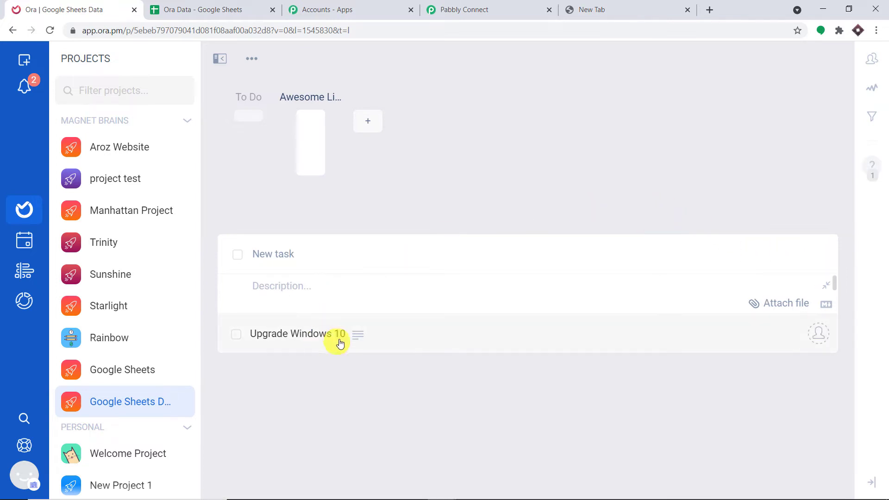
Step: Save the Ora trigger, send a test request, and review the Upgrade Windows 10 response fields
left_click(479, 10)
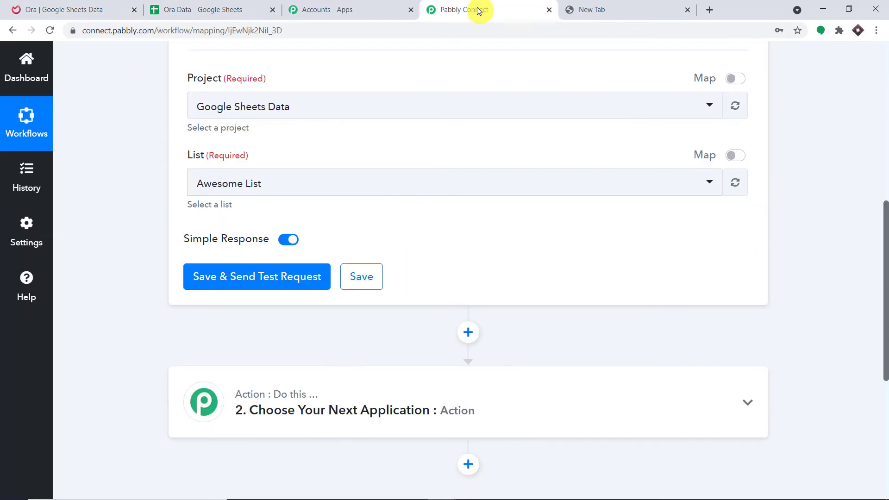
left_click(278, 283)
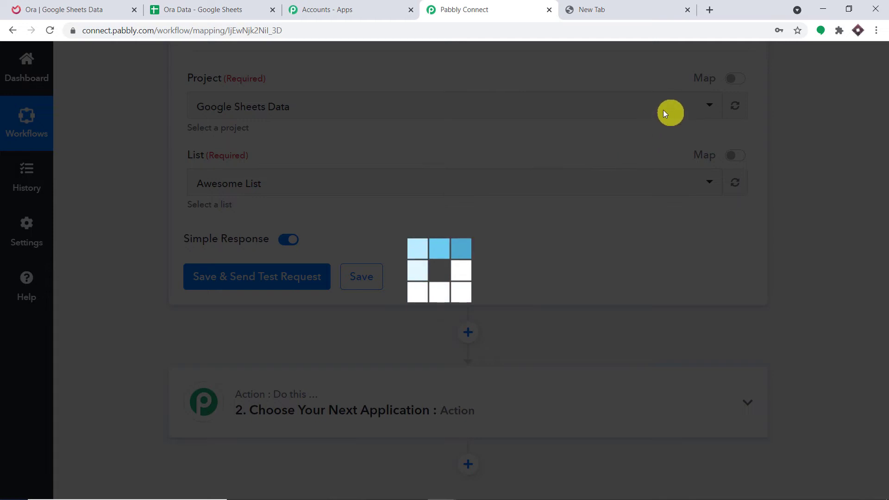
scroll(621, 238, "down", 12)
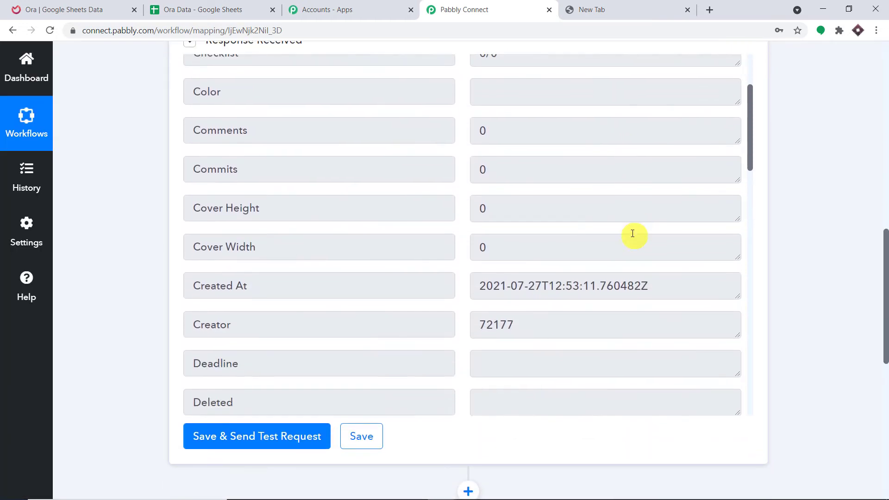
scroll(568, 168, "down", 15)
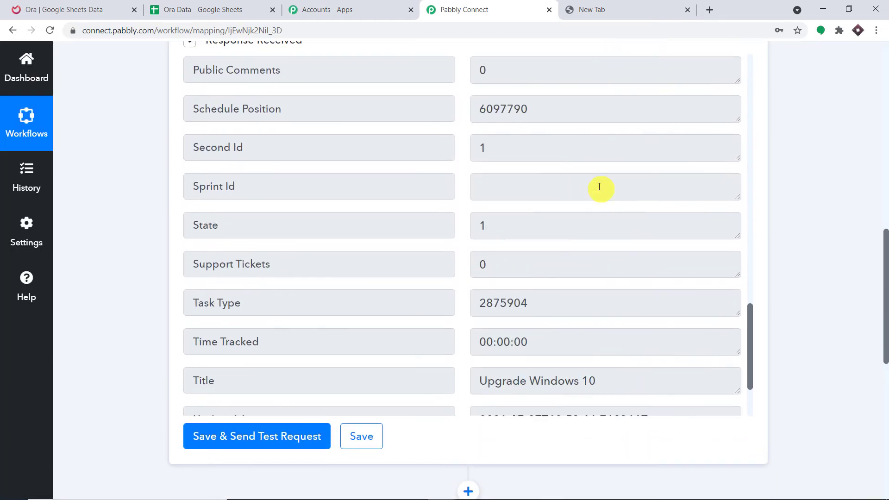
left_click_drag(609, 277, 391, 269)
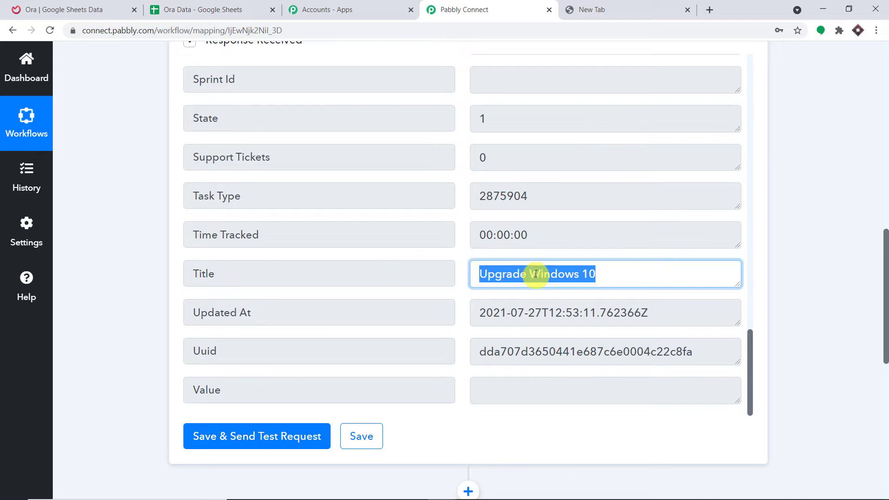
scroll(573, 264, "up", 4)
scroll(573, 263, "up", 14)
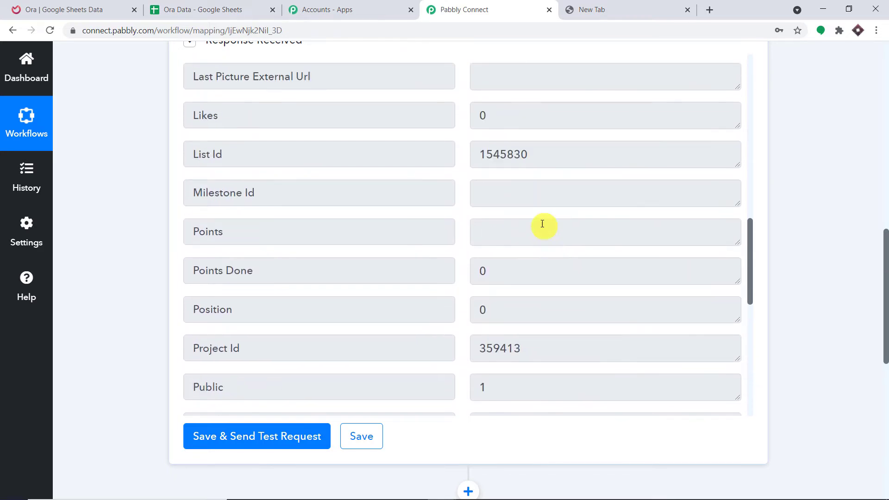
left_click_drag(601, 236, 278, 218)
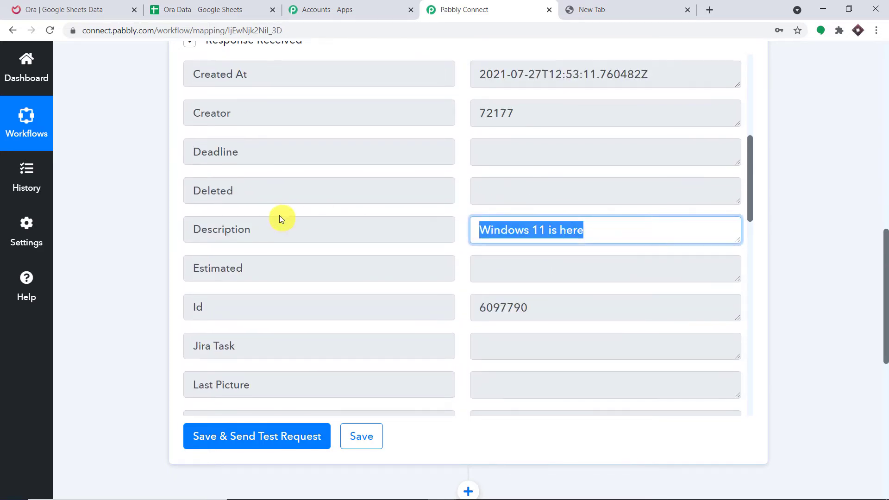
scroll(538, 171, "up", 4)
scroll(538, 171, "up", 4)
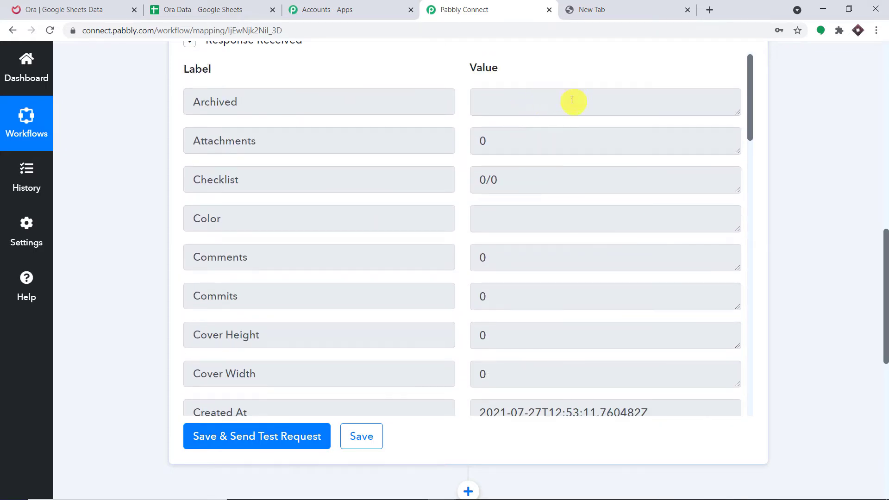
scroll(596, 139, "down", 3)
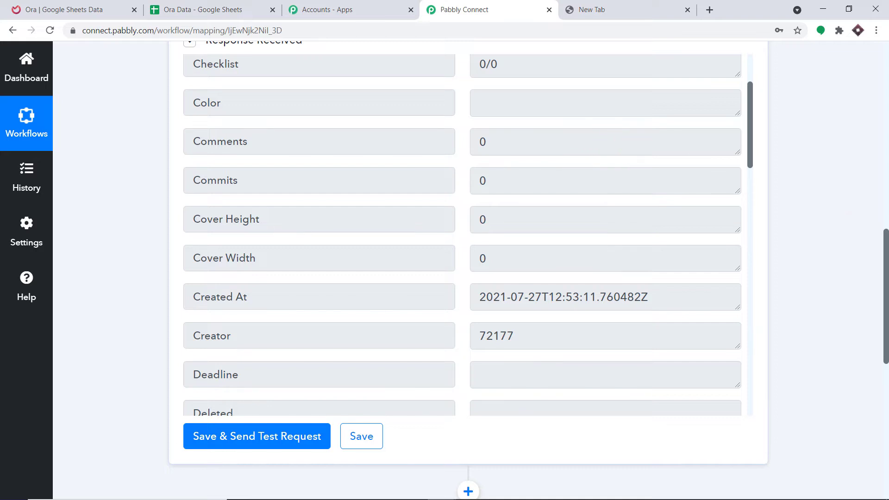
left_click_drag(886, 262, 885, 356)
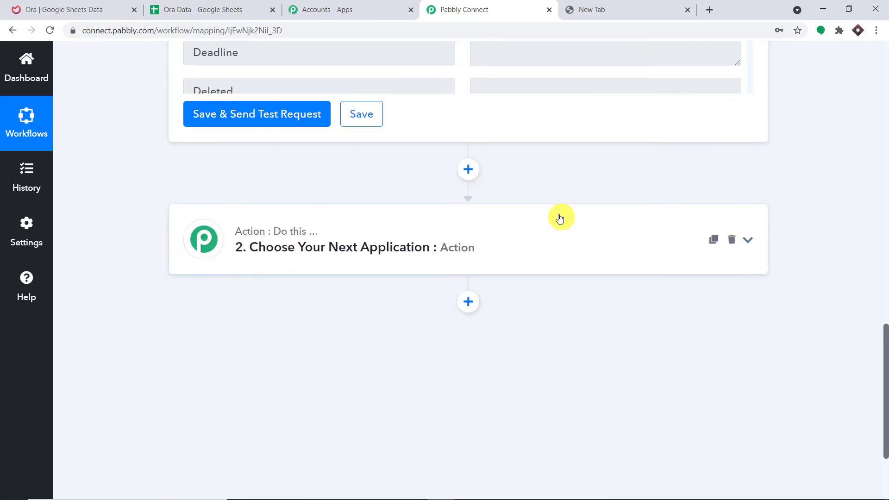
Step: Search for Google Sheets in a new tab and create a blank spreadsheet
left_click(598, 7)
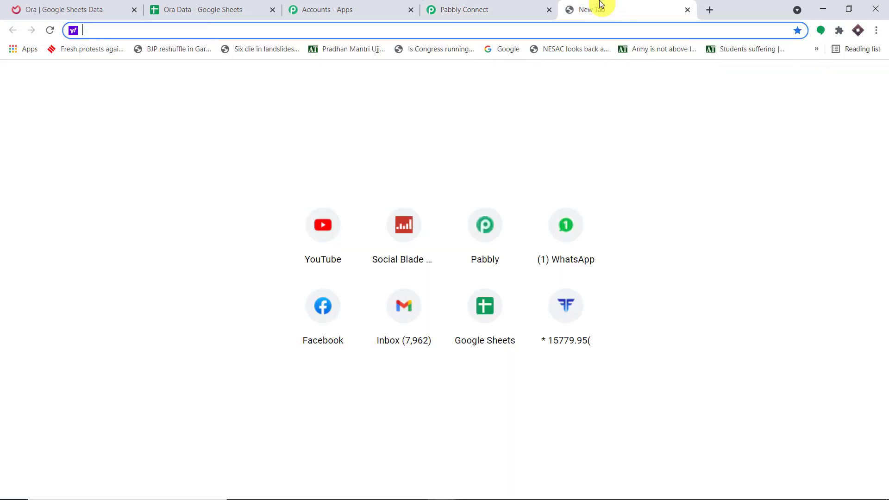
type("google")
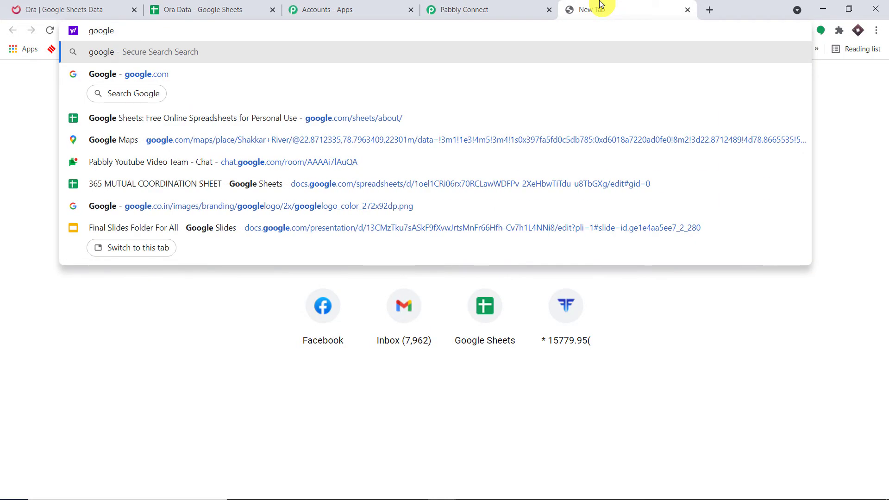
left_click(327, 111)
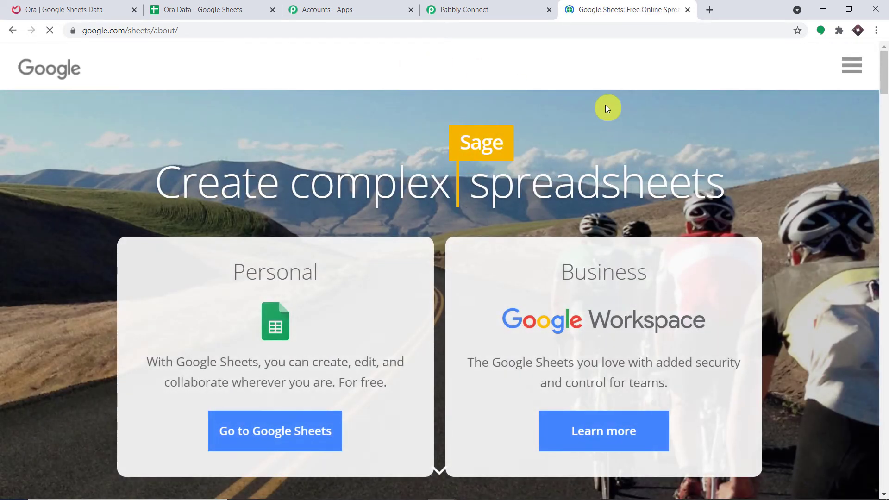
left_click(273, 436)
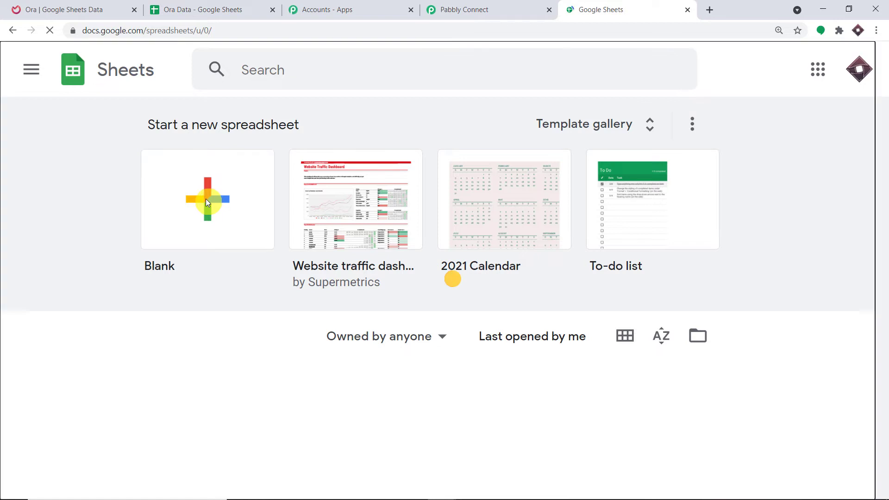
left_click(207, 201)
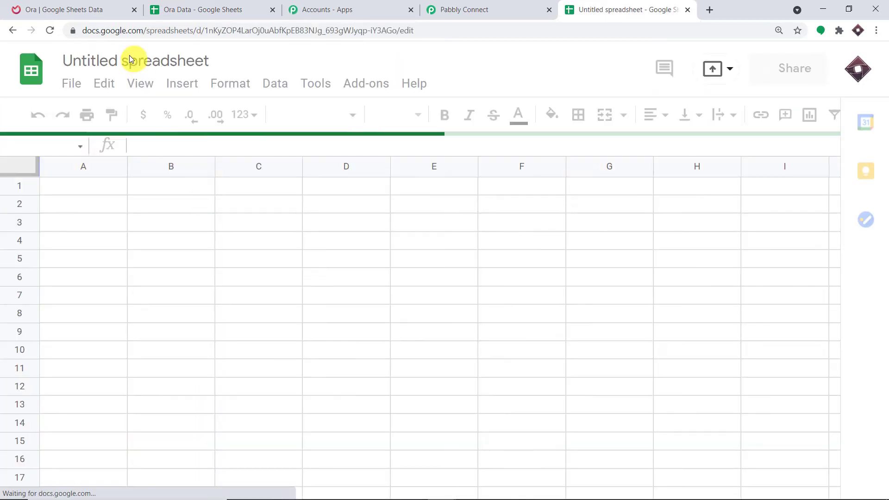
Step: Rename the untitled spreadsheet to 'ORA to GOOGLE SHEETS'
left_click(138, 60)
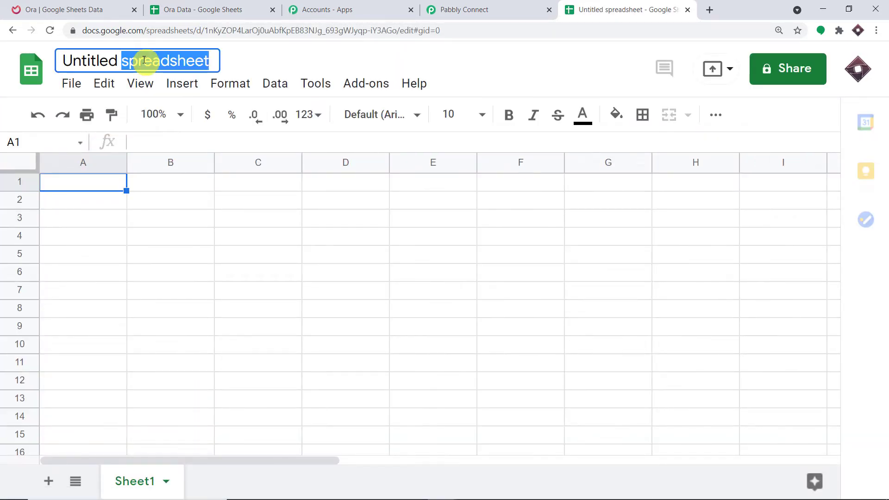
key("BackSpace")
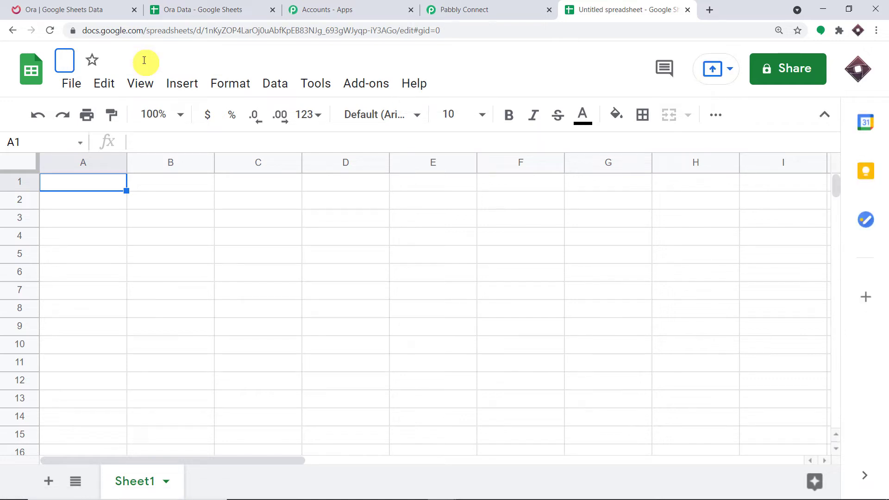
type("ORA")
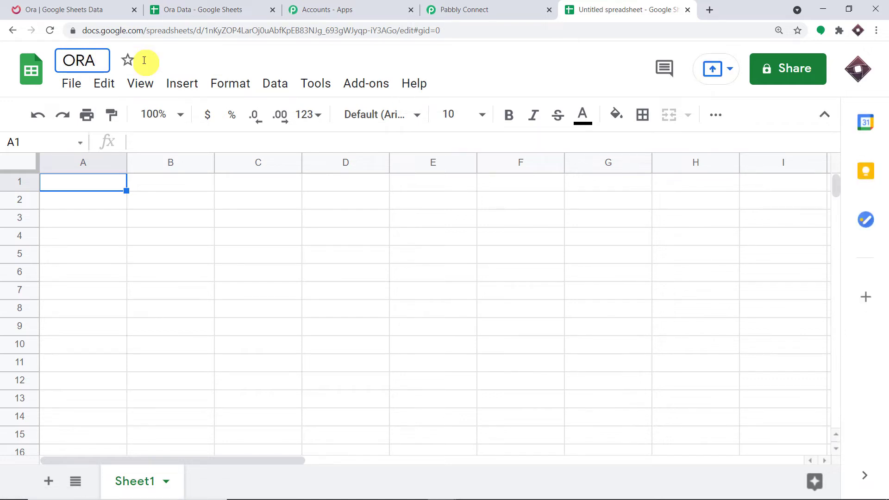
type(" to GOOGLE S")
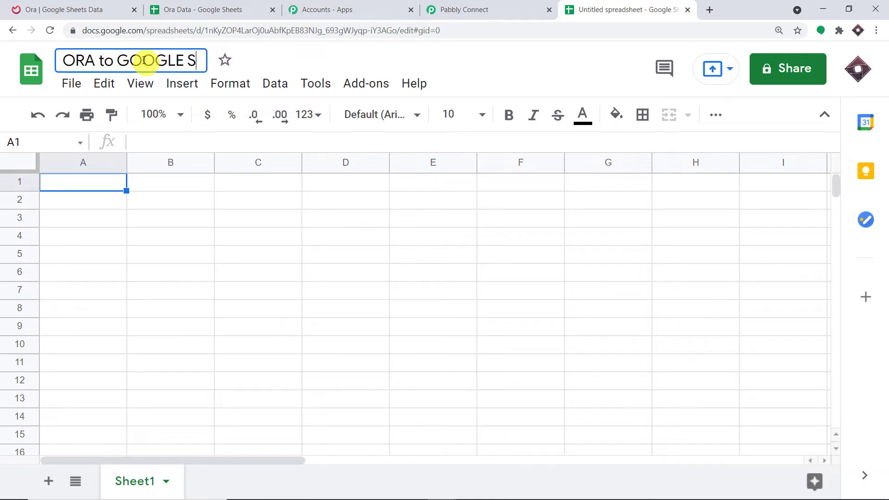
key("BackSpace")
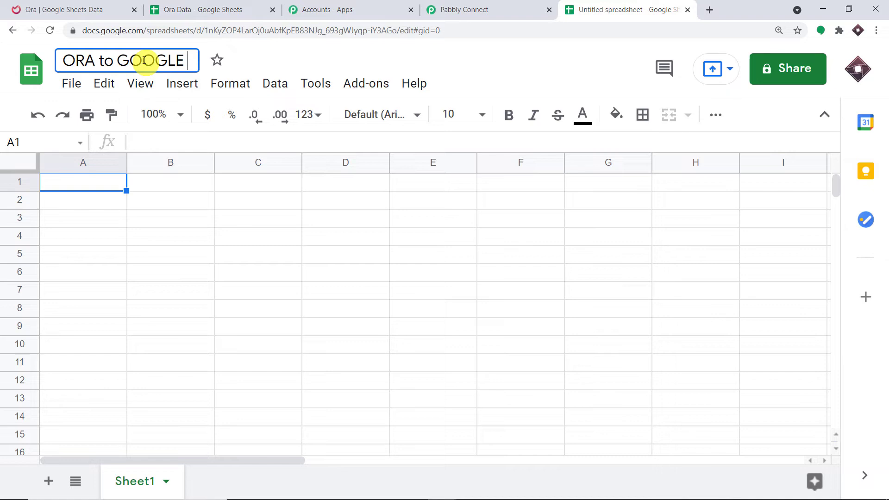
type("SHEETS")
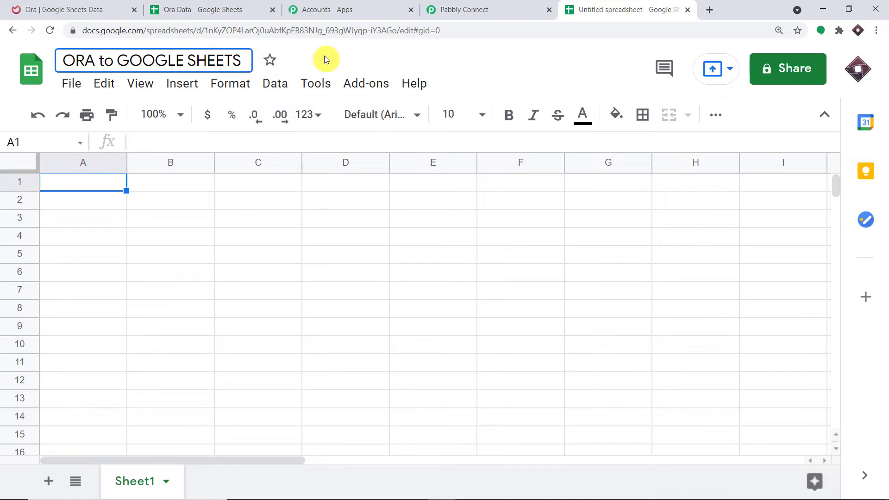
key("Return")
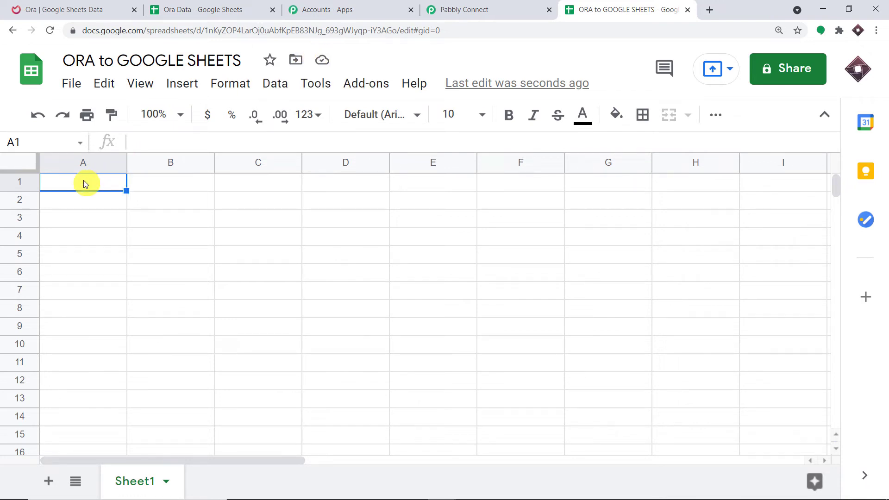
Step: Enter the headers Time, Title and Description in cells A1, B1 and C1
type("Ti")
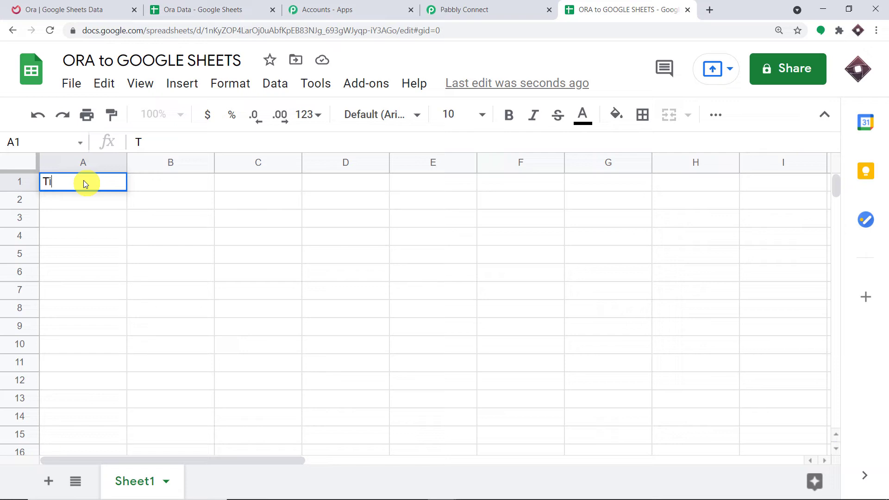
type("me")
left_click(147, 177)
type("T")
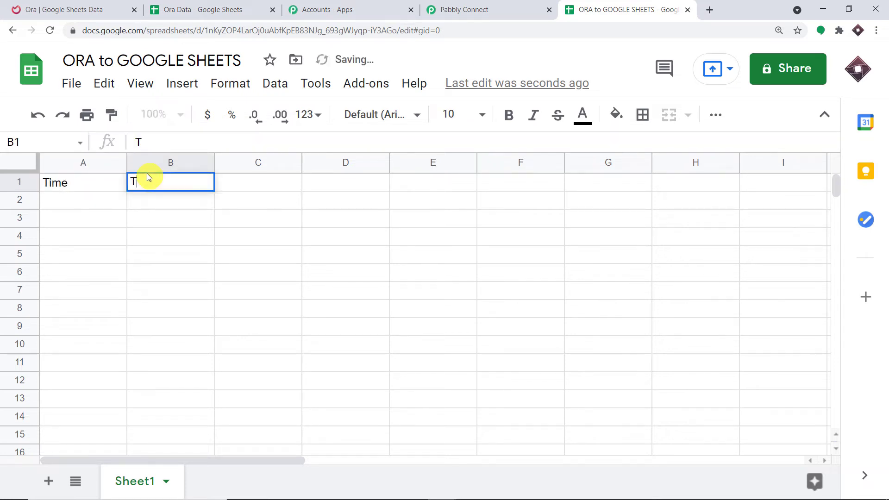
type("itle")
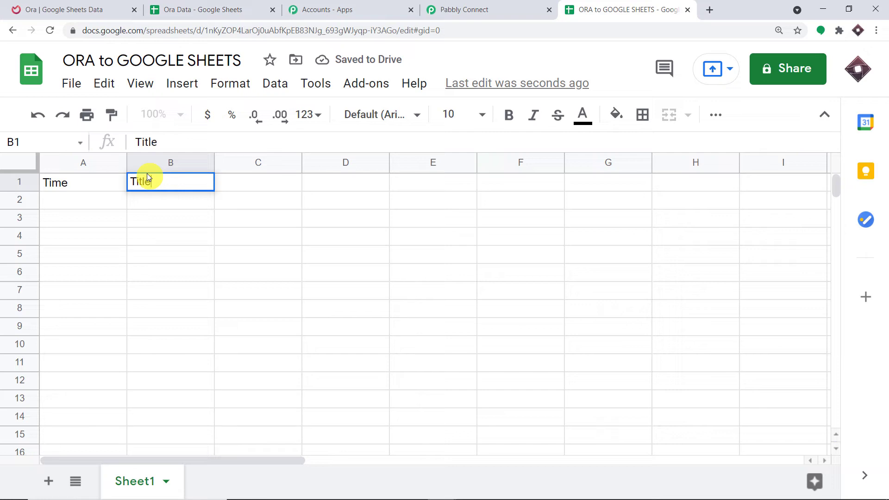
left_click(230, 185)
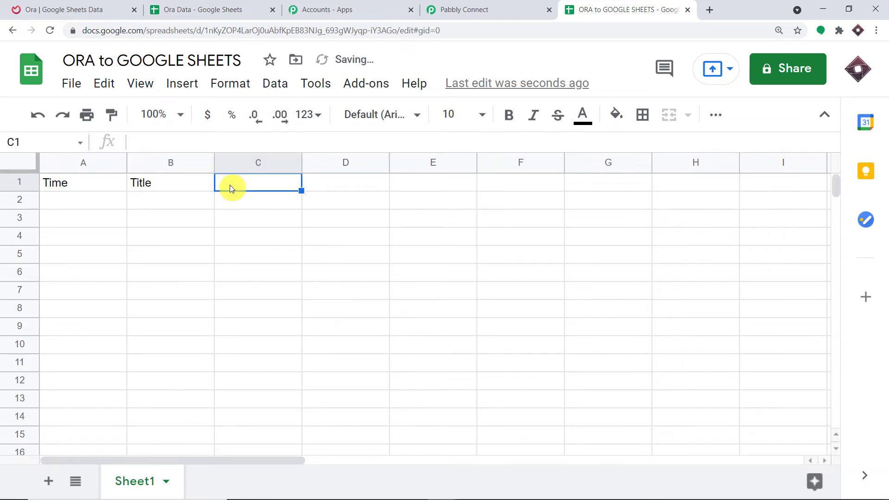
type("Desc")
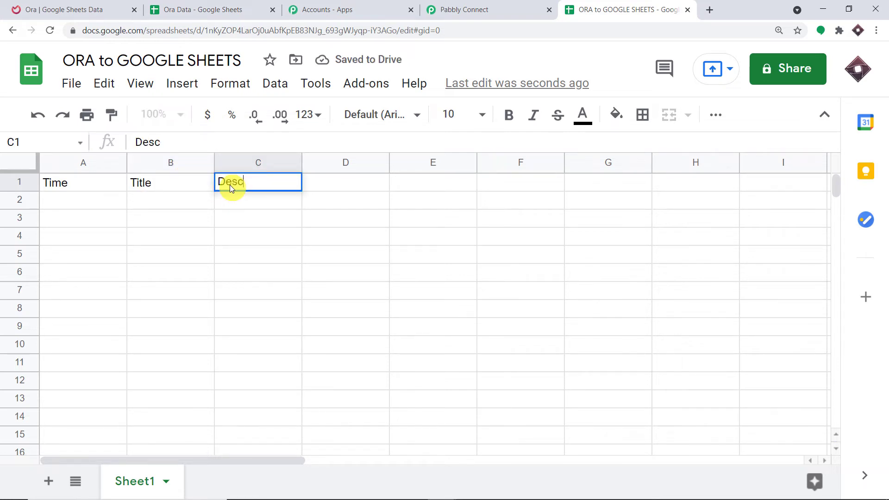
type("ription")
left_click(84, 217)
Step: Recheck the row 1 header cells, then go back to the Pabbly Connect workflow
left_click(139, 208)
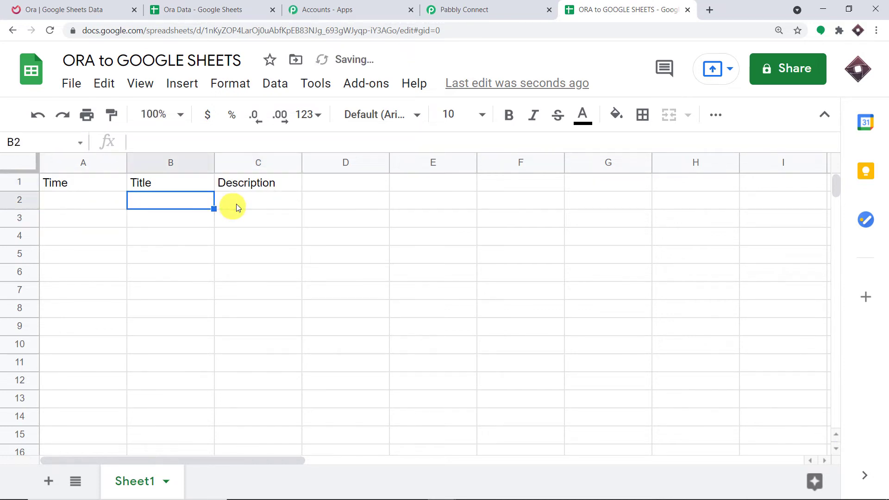
left_click(241, 205)
left_click(276, 185)
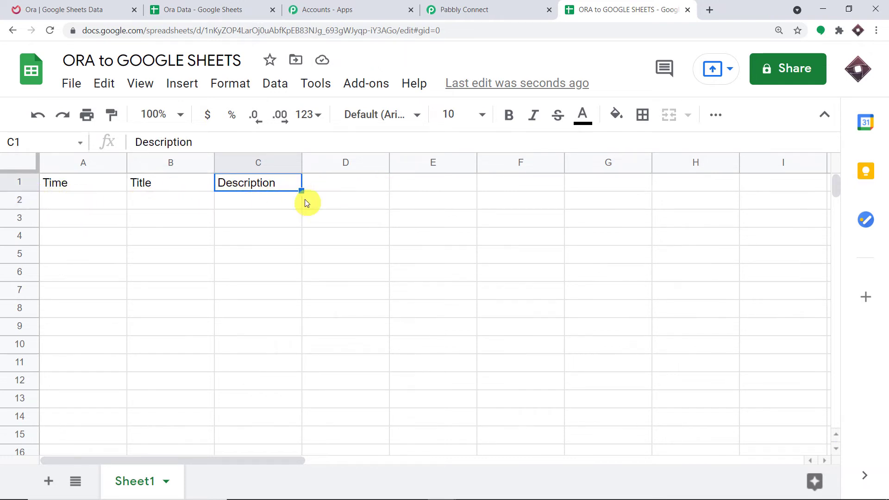
left_click(82, 185)
left_click(165, 196)
left_click(268, 184)
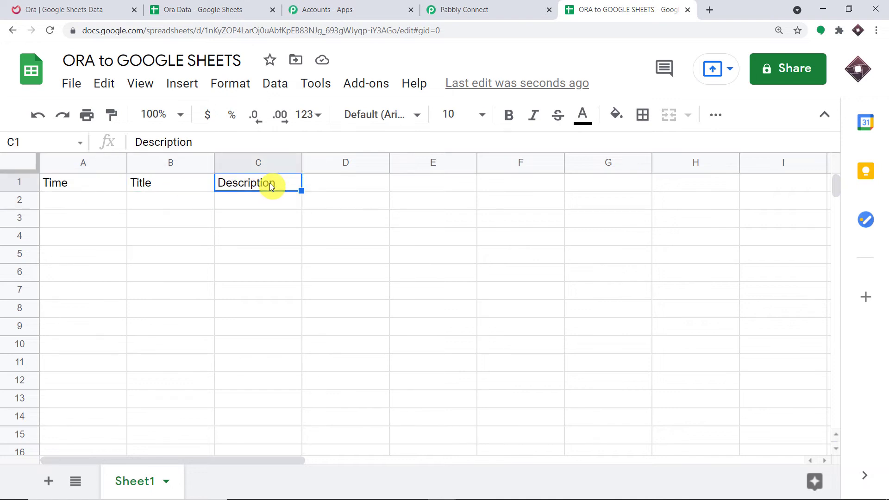
left_click(494, 5)
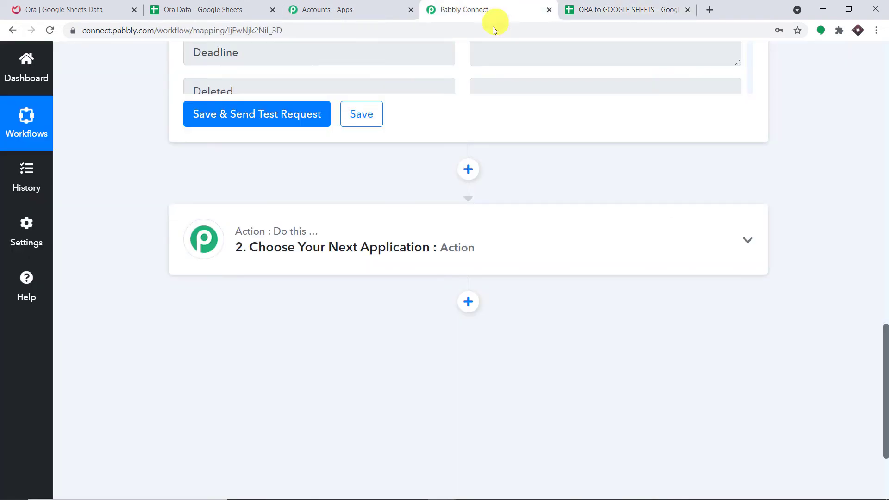
Step: Set the second action to Google Sheets with the Add New Row event, then view the spreadsheet
left_click(433, 237)
left_click(250, 327)
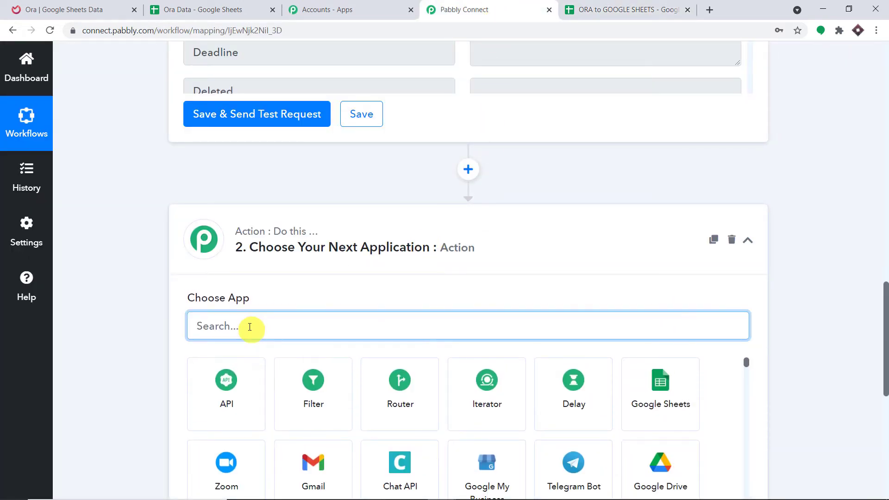
type("google")
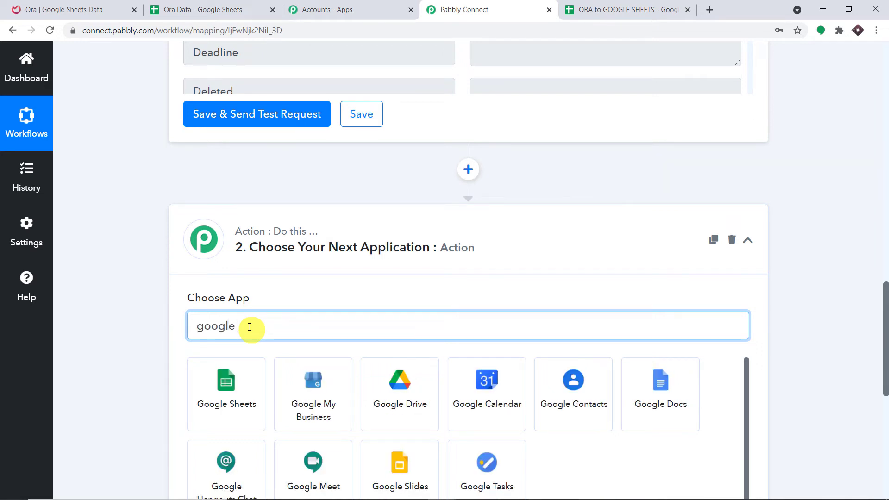
left_click(225, 394)
scroll(513, 182, "down", 2)
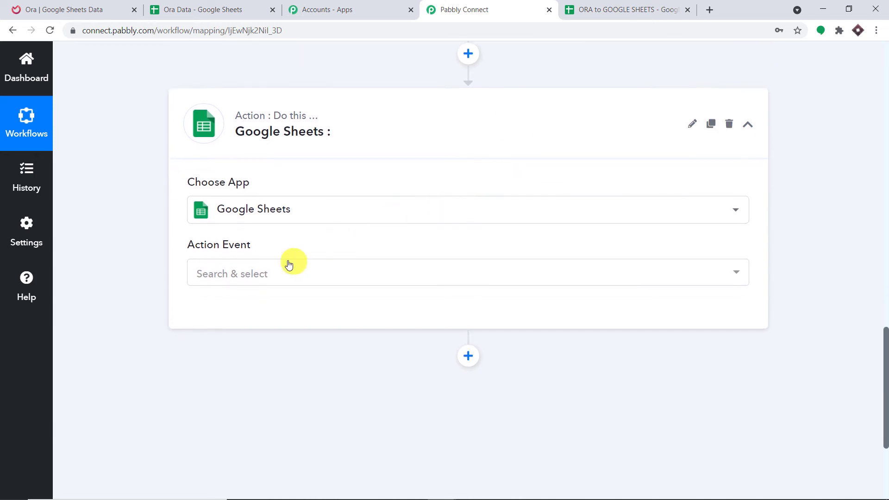
left_click(278, 273)
left_click(259, 338)
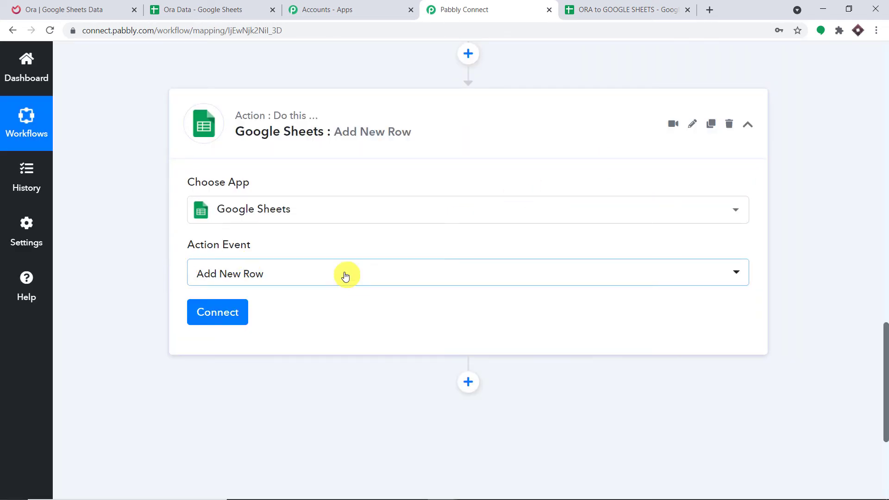
left_click(669, 9)
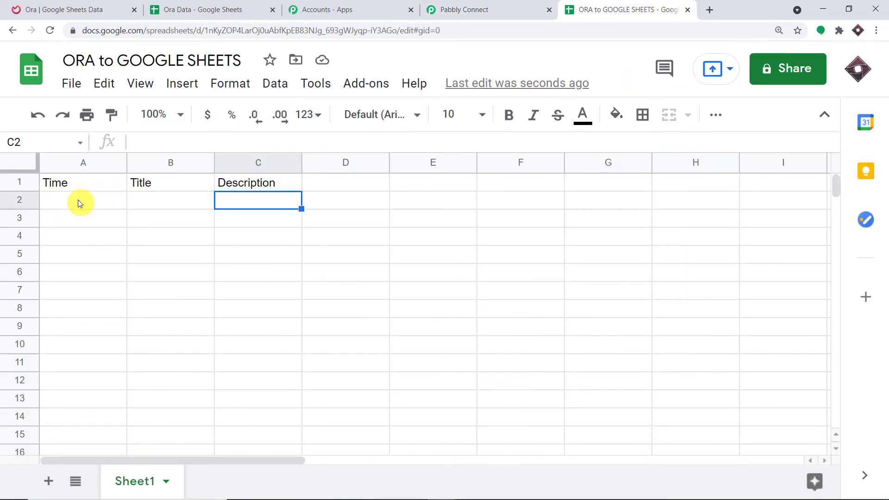
Step: Inspect the empty cells A2, B2, C2 and row 2, then return to Pabbly Connect
left_click(103, 202)
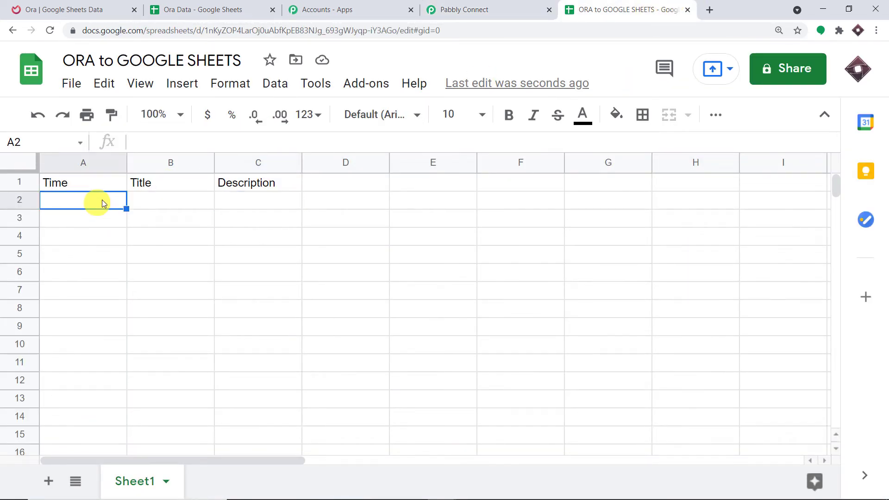
left_click(146, 202)
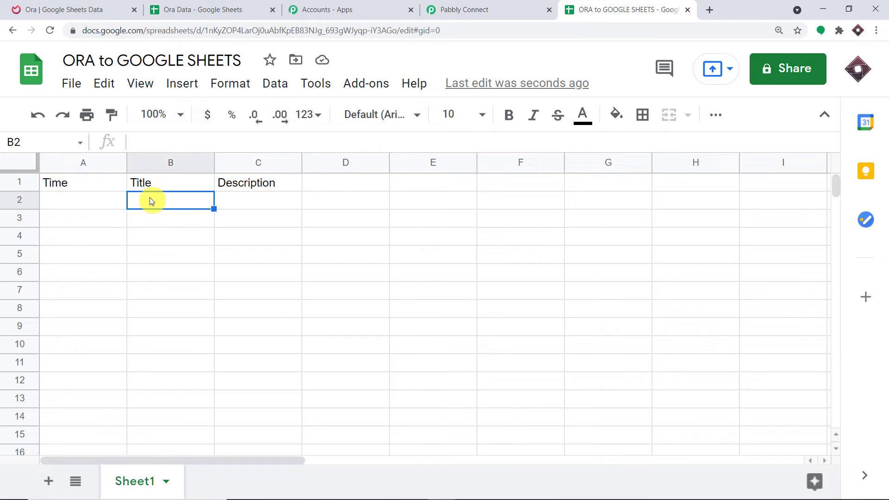
left_click(250, 205)
left_click(60, 203)
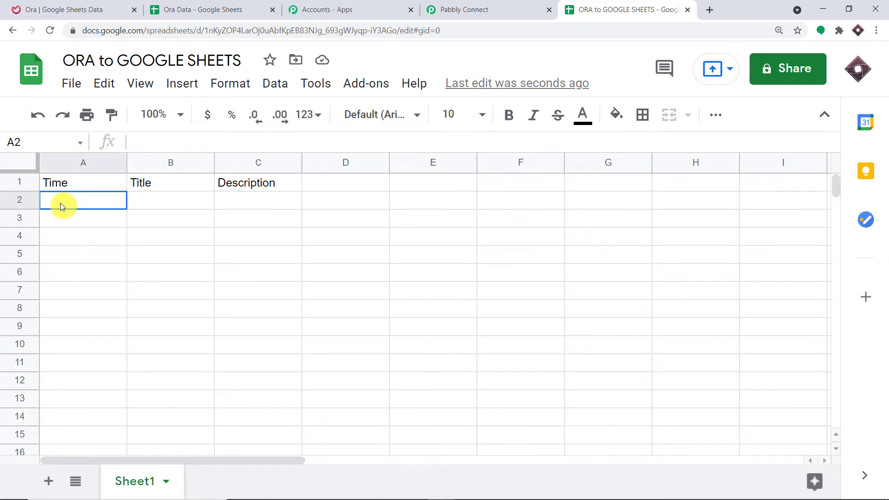
left_click(171, 202)
left_click(238, 203)
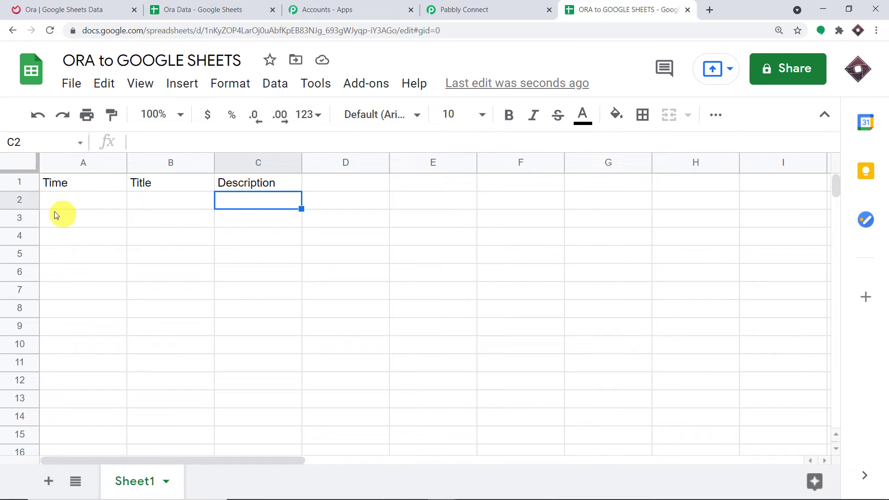
left_click(20, 201)
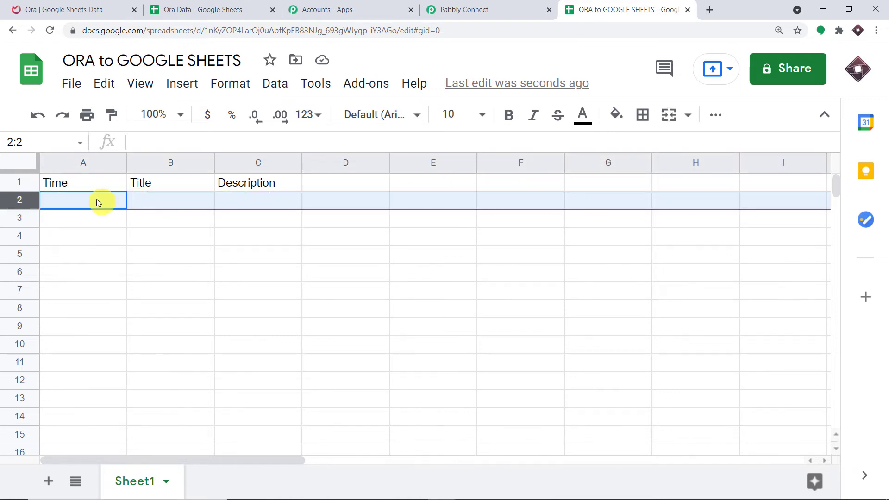
left_click(509, 8)
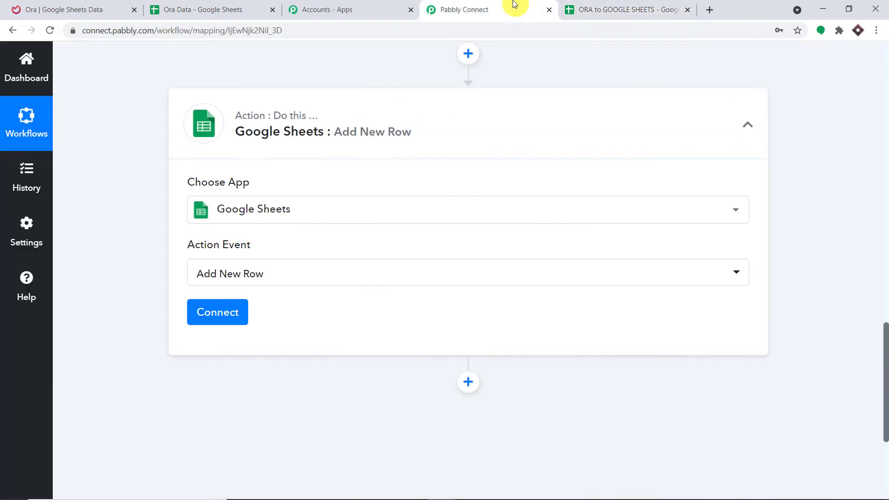
Step: Add a new Google Sheets connection and authorise Pabbly Connect with the Google account
left_click(221, 311)
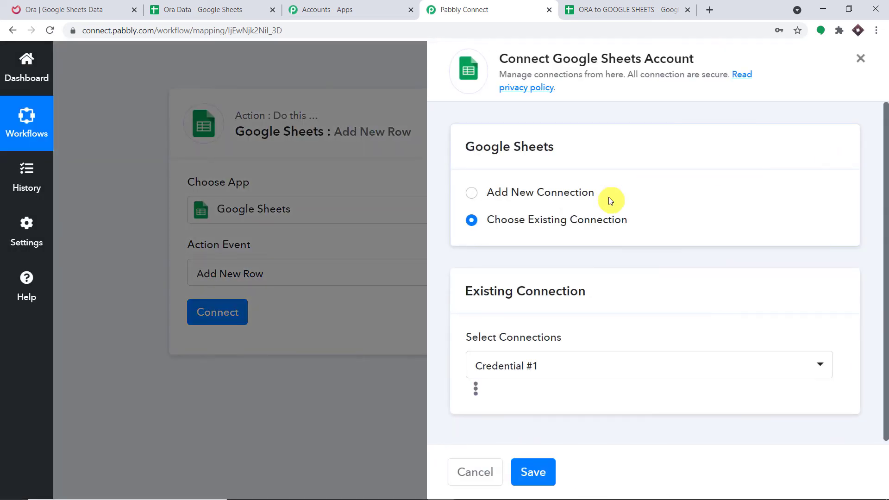
left_click(554, 194)
left_click(539, 356)
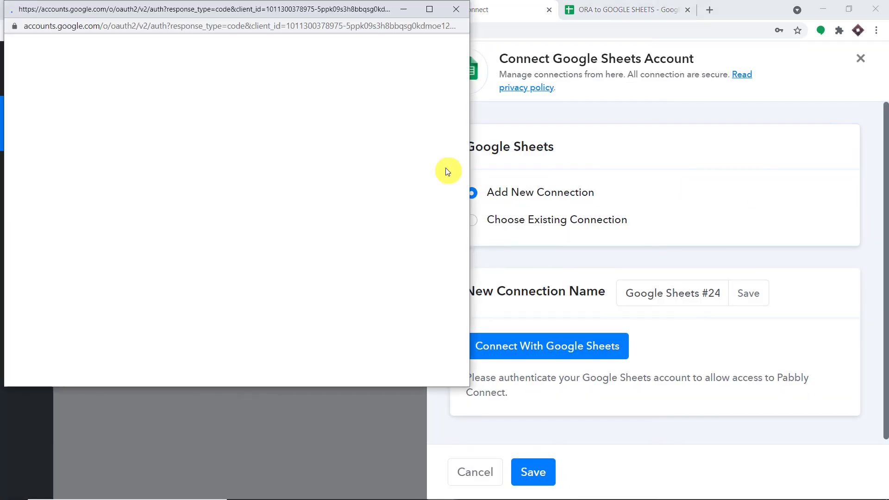
left_click_drag(313, 4, 675, 78)
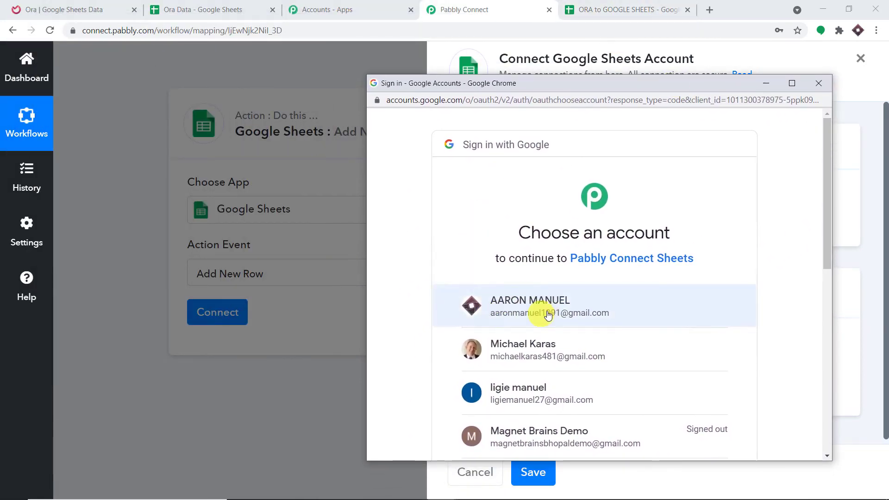
left_click(502, 305)
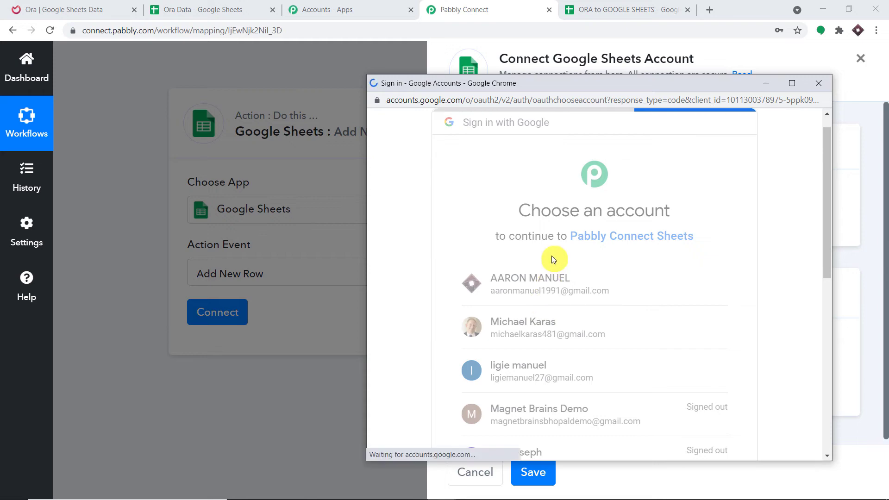
scroll(579, 212, "down", 5)
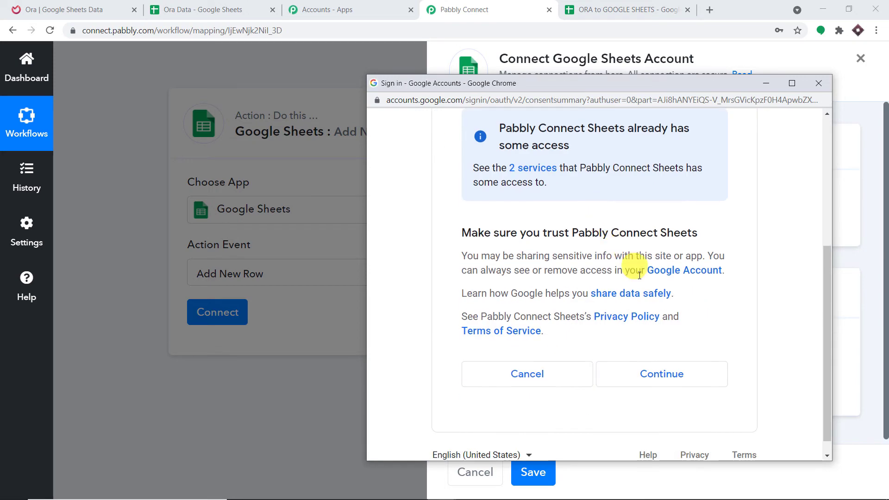
left_click(668, 376)
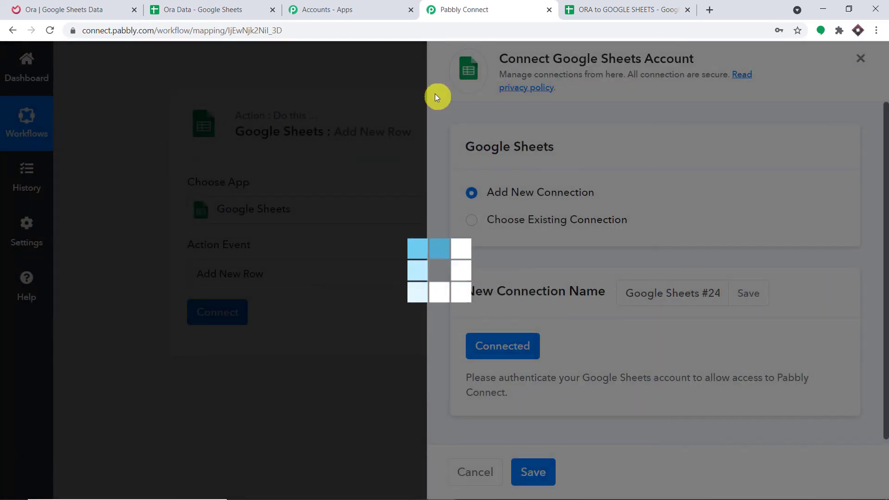
scroll(420, 226, "down", 5)
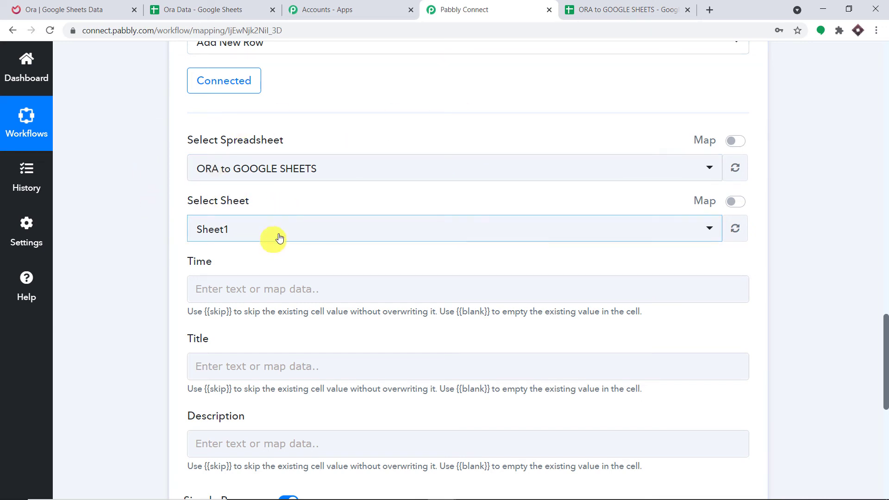
Step: Choose ORA to GOOGLE SHEETS from the Add New Row action's spreadsheet list
scroll(278, 238, "down", 3)
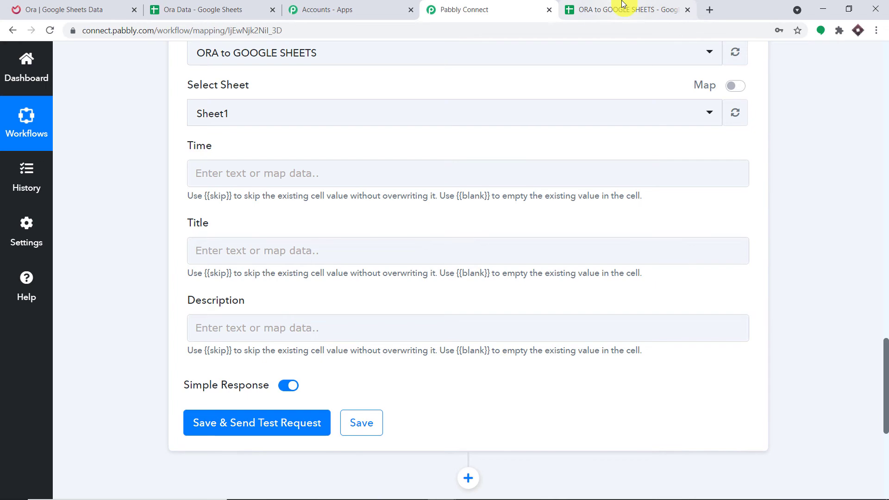
left_click(623, 6)
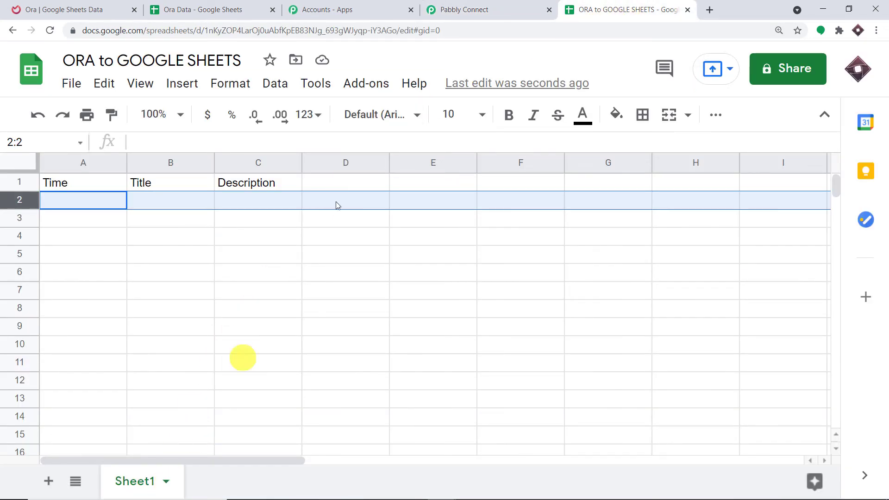
left_click(441, 9)
scroll(445, 182, "up", 3)
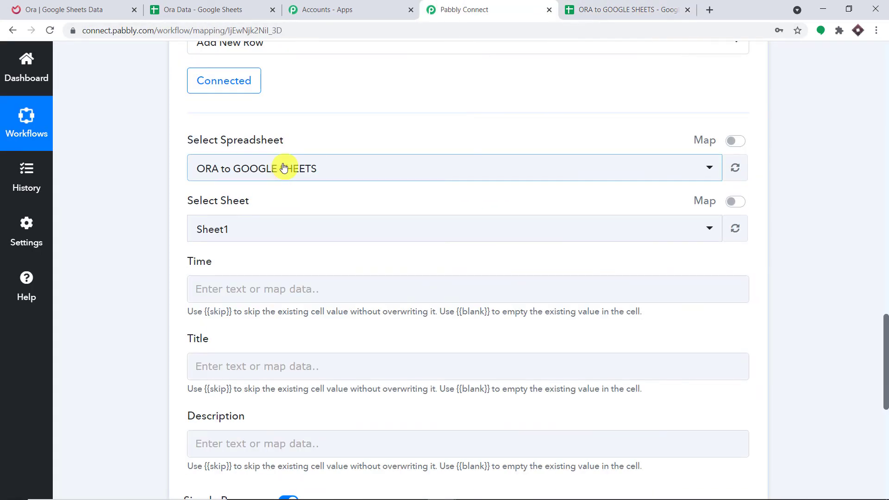
left_click(284, 168)
scroll(317, 211, "down", 6)
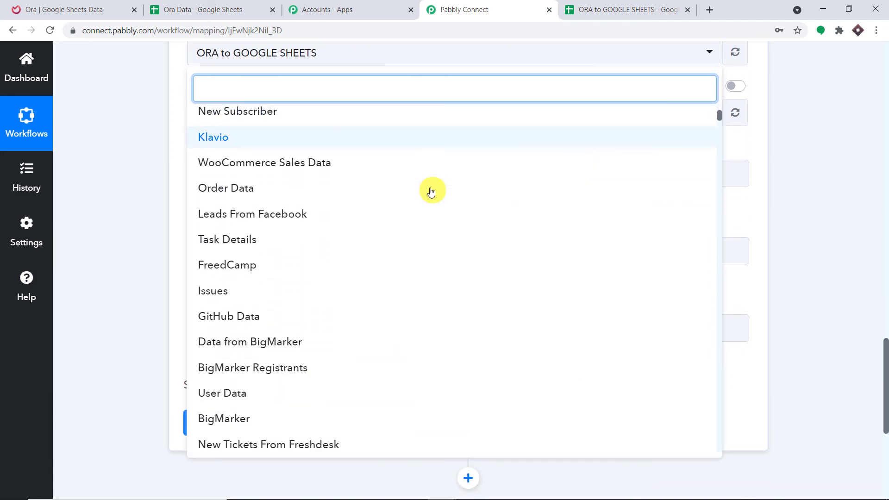
scroll(431, 192, "down", 12)
scroll(405, 187, "up", 6)
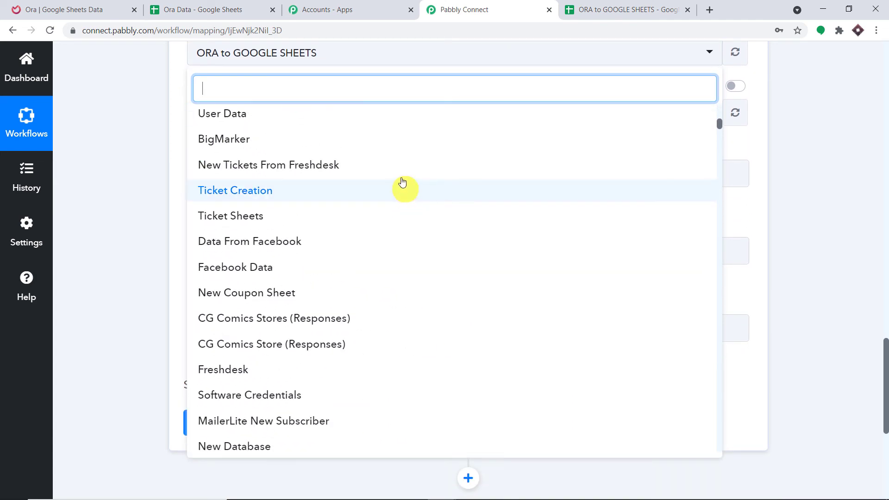
scroll(401, 182, "down", 20)
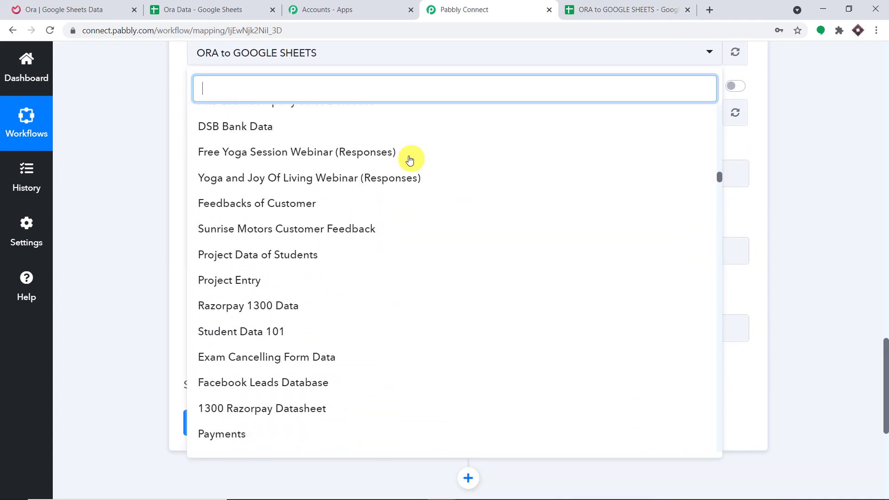
scroll(410, 160, "down", 15)
scroll(407, 159, "up", 10)
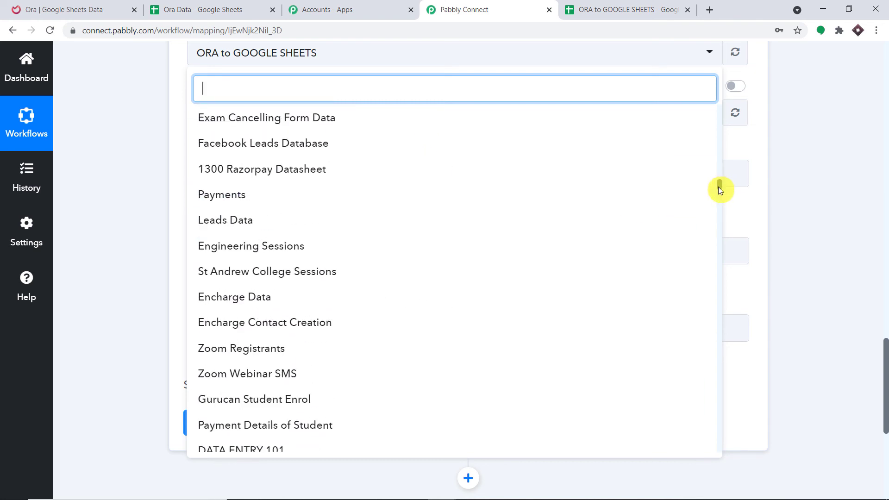
left_click_drag(719, 188, 719, 111)
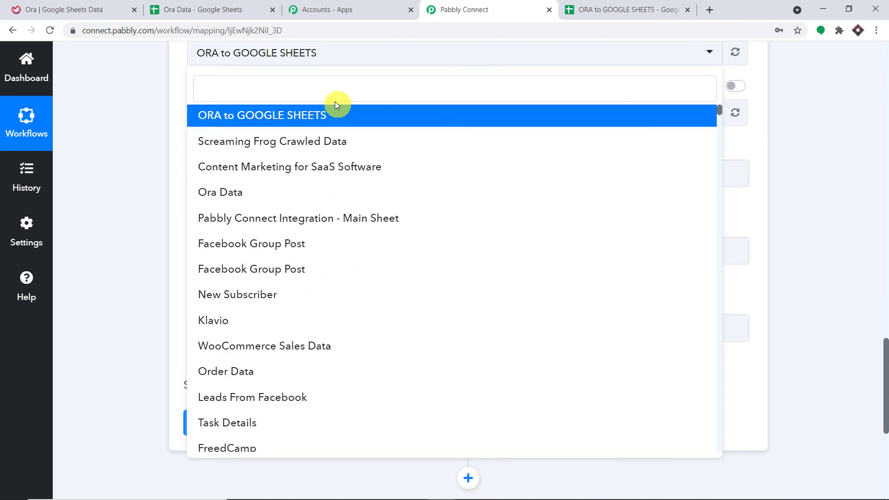
left_click(337, 113)
scroll(486, 134, "up", 3)
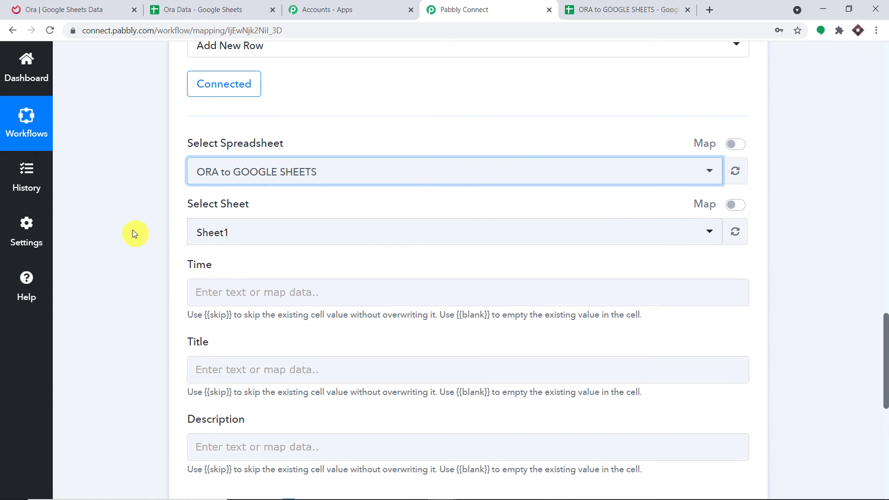
Step: Compare the Time, Title and Description fields against the sheet's headers and row 2 cells
left_click(615, 9)
left_click(491, 9)
scroll(282, 194, "down", 4)
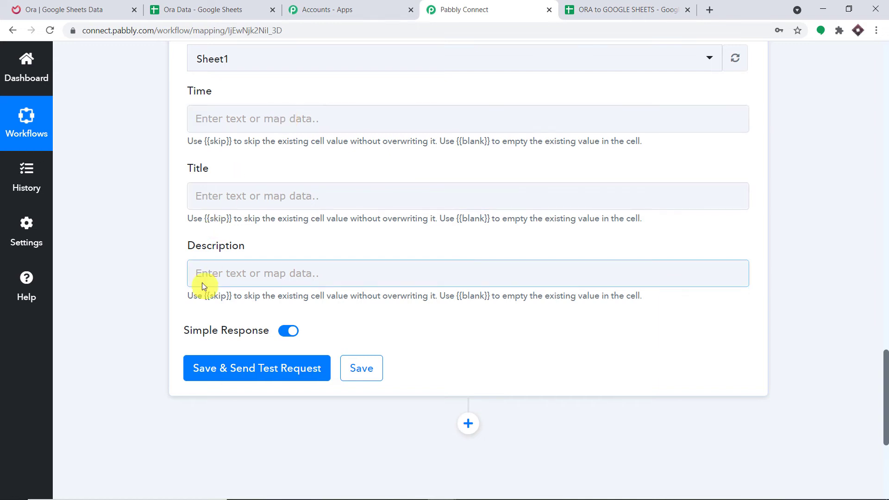
left_click(597, 10)
left_click(60, 220)
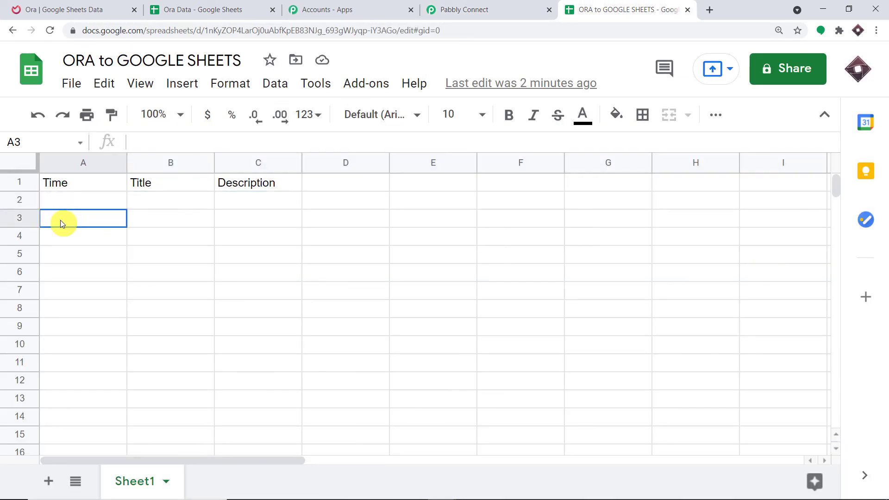
left_click(176, 200)
left_click(257, 200)
left_click(463, 10)
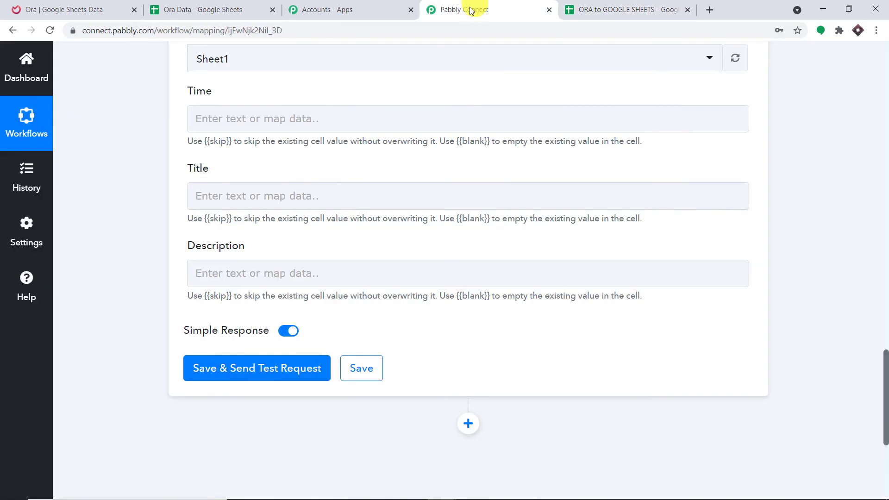
scroll(458, 138, "up", 3)
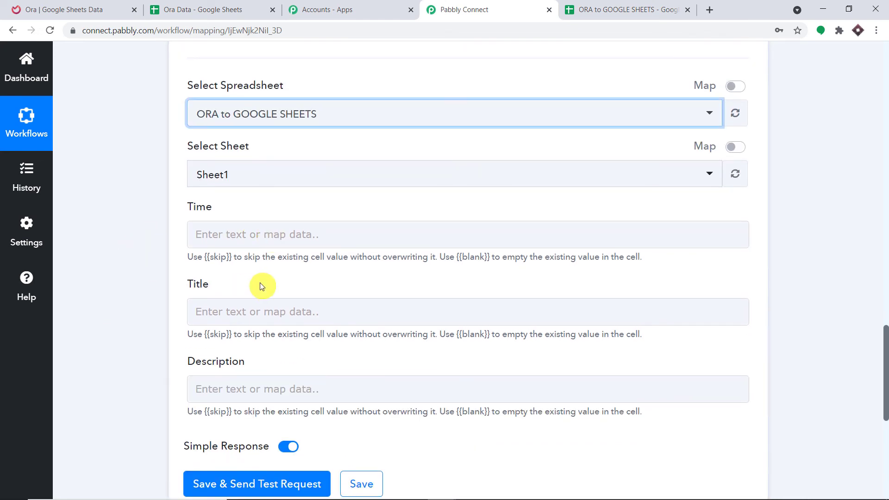
scroll(345, 278, "down", 1)
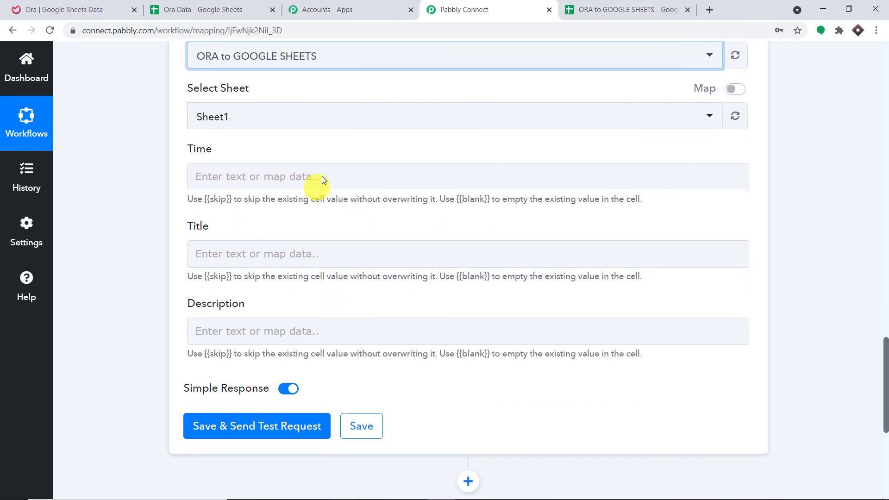
left_click(885, 155)
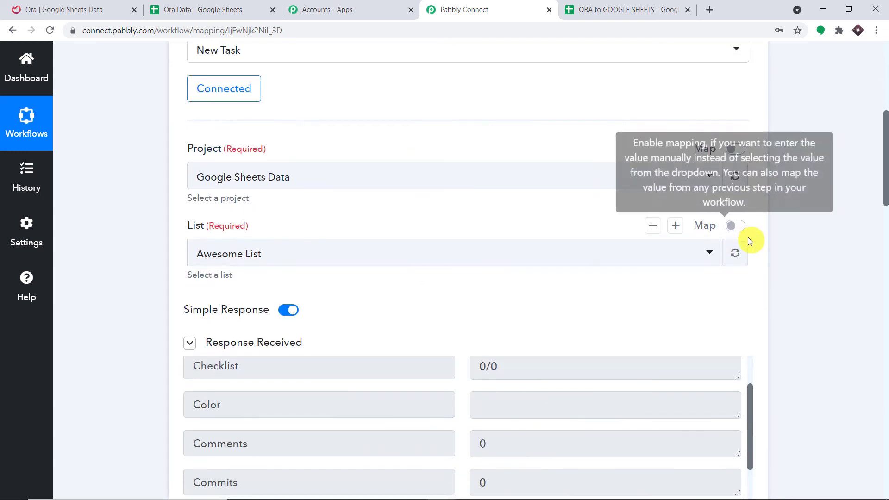
scroll(654, 250, "down", 7)
left_click(675, 313)
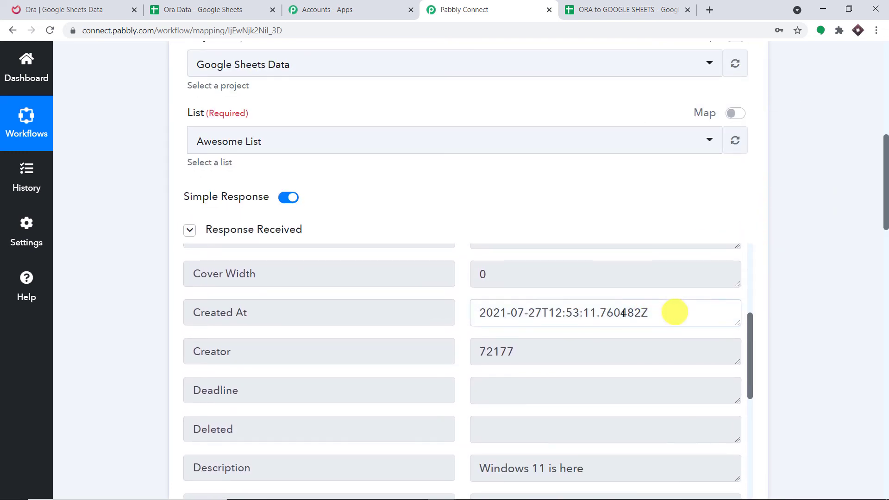
left_click_drag(674, 313, 420, 320)
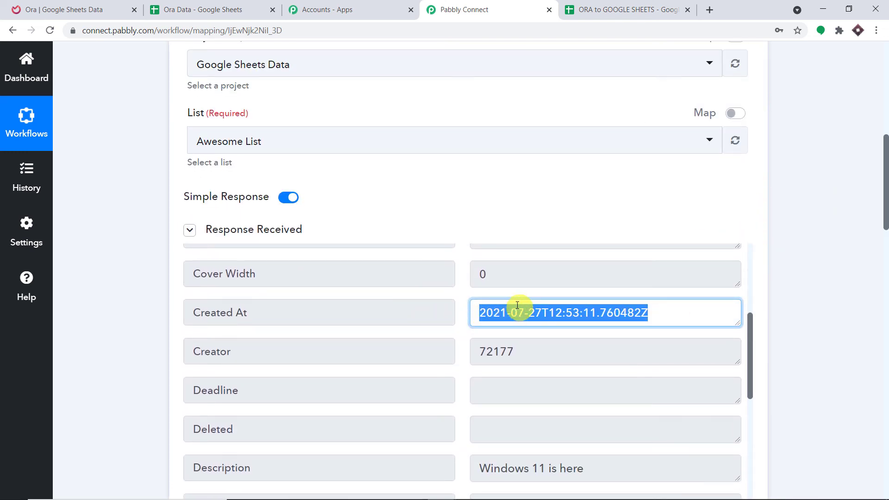
left_click(493, 310)
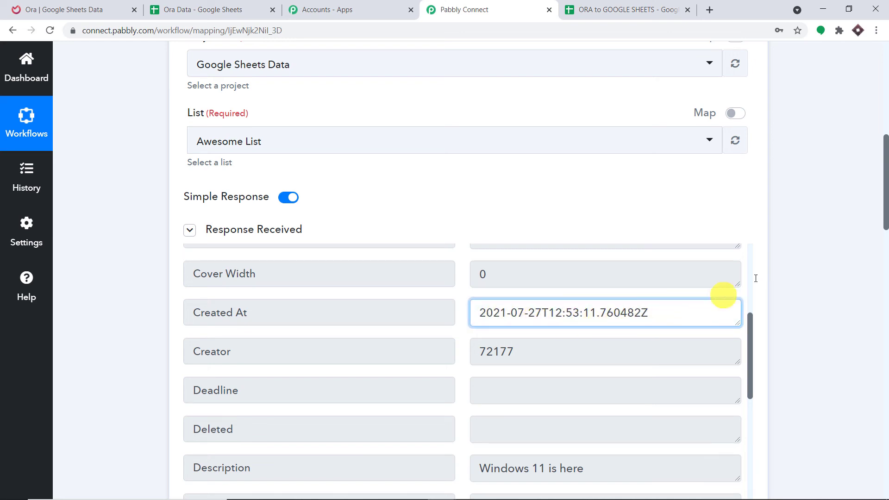
left_click_drag(884, 220, 885, 432)
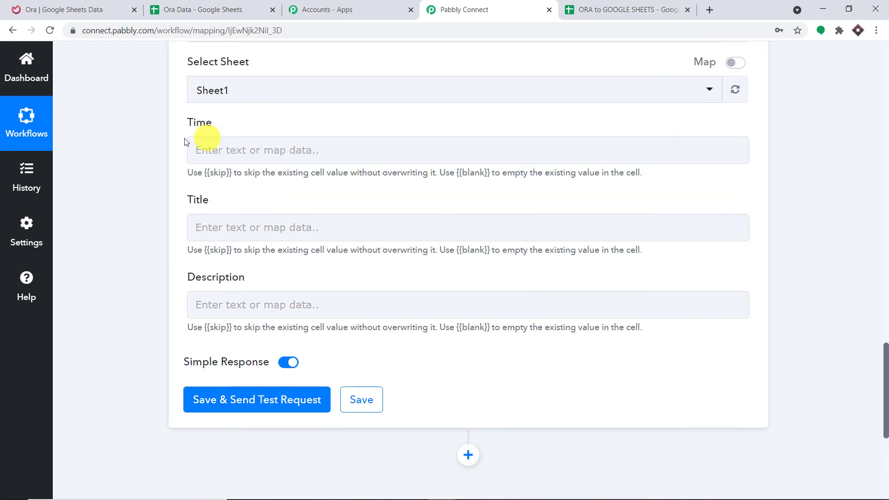
Step: Map the Ora task's Created At into Time and its Title into Title
left_click(204, 149)
left_click(247, 250)
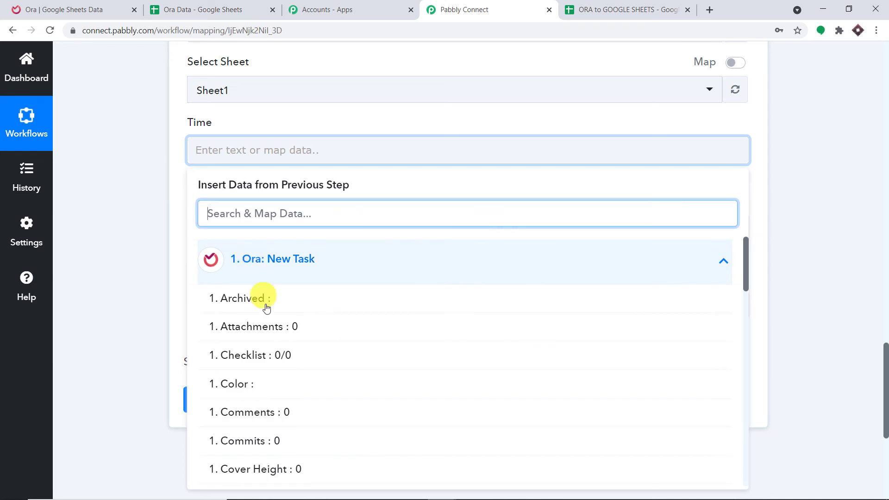
scroll(308, 341, "down", 4)
left_click(318, 347)
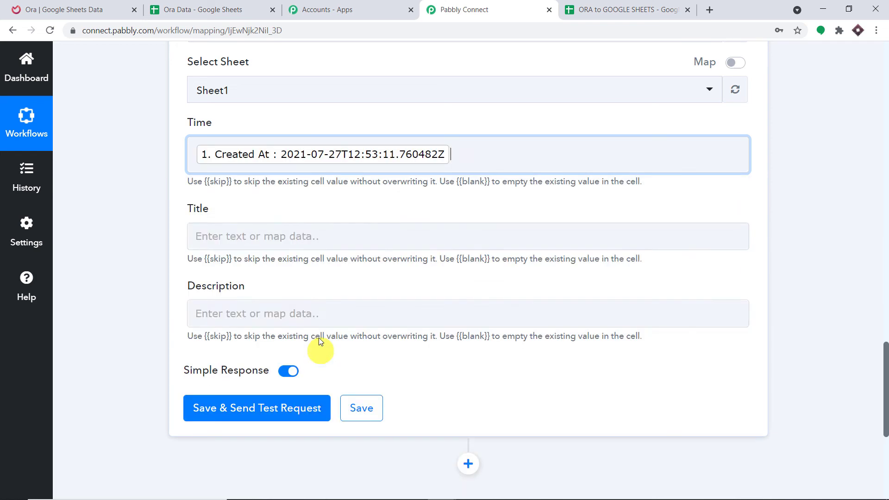
left_click(392, 119)
scroll(398, 120, "down", 1)
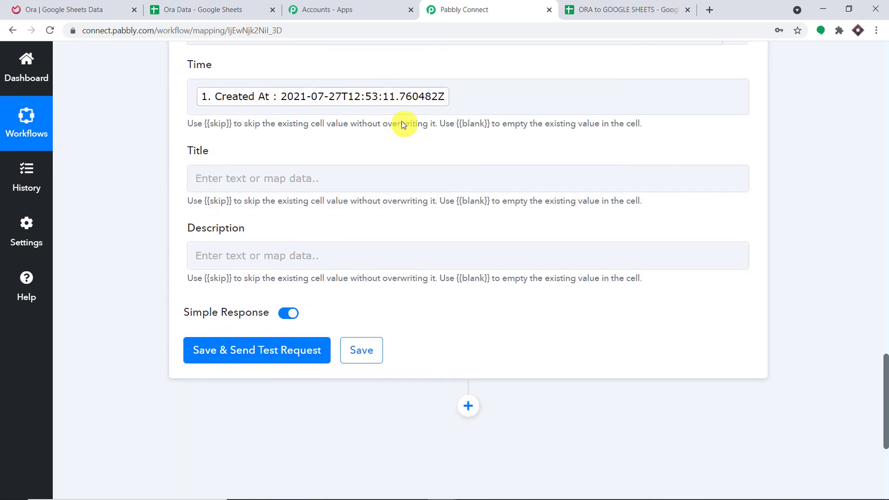
left_click(331, 179)
left_click(298, 276)
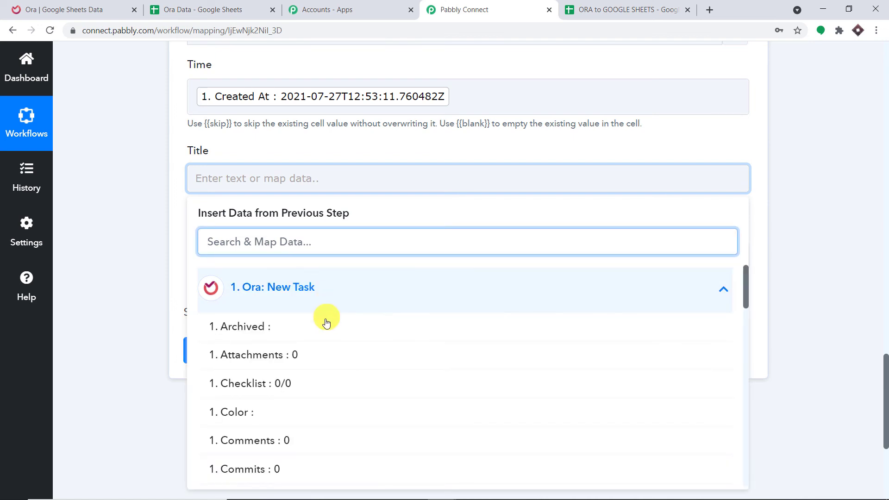
scroll(339, 340, "down", 7)
scroll(352, 345, "down", 10)
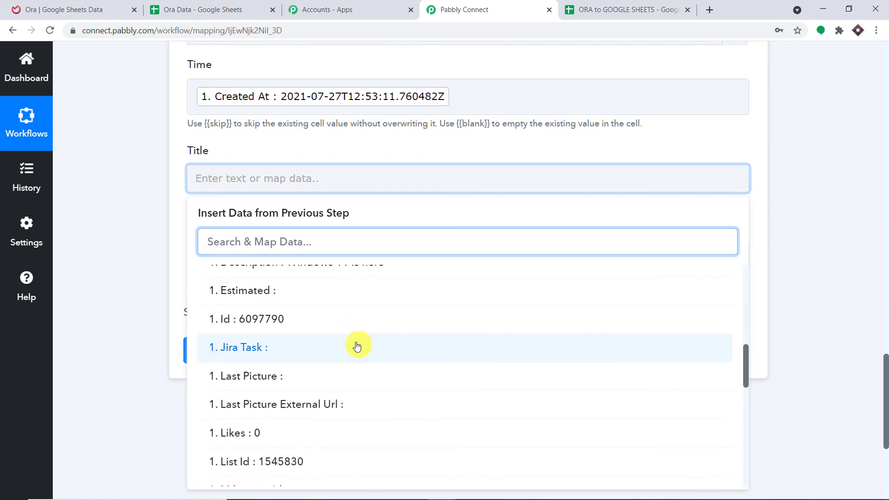
scroll(358, 346, "down", 4)
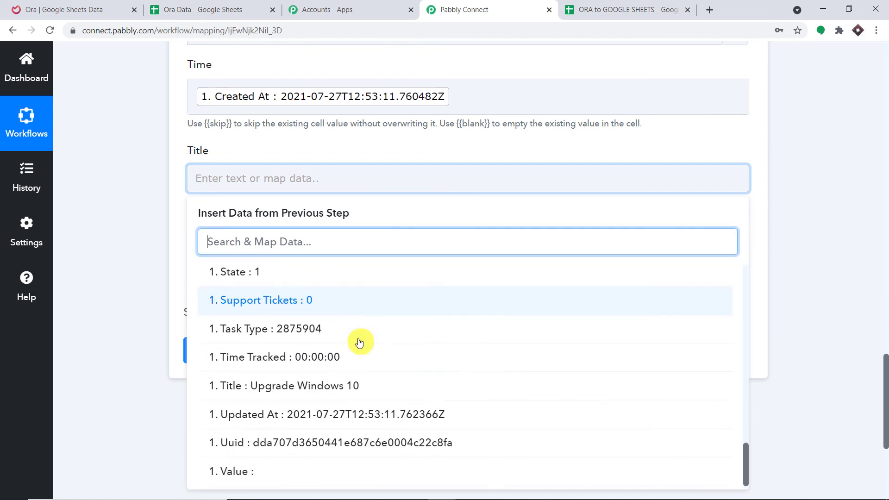
left_click(377, 330)
left_click(375, 153)
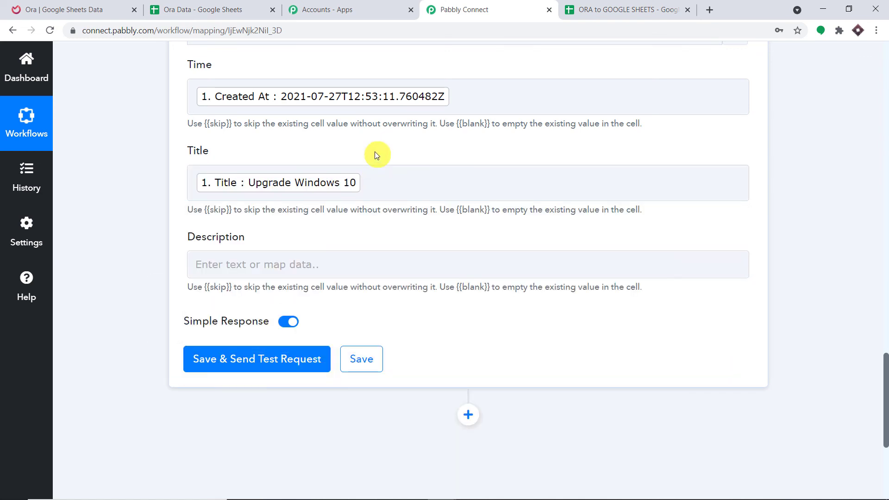
scroll(384, 152, "down", 1)
Step: Map the Ora task's Description into the Description field
left_click(276, 201)
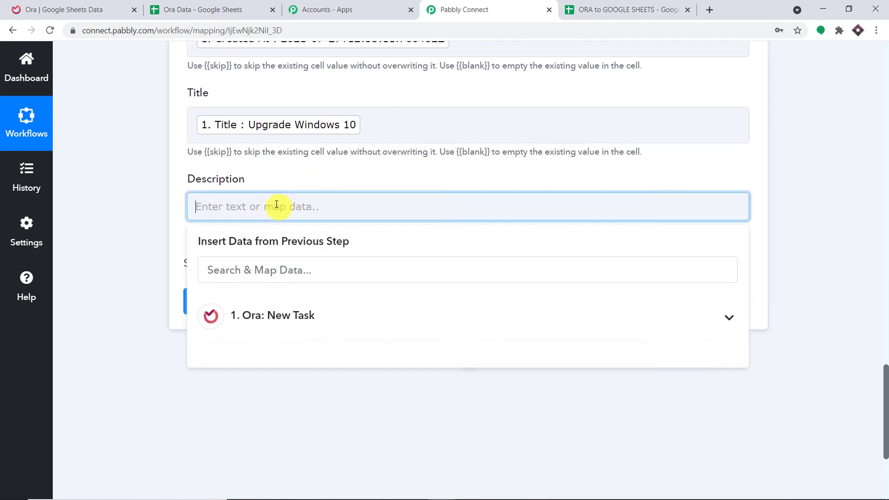
left_click(303, 314)
scroll(321, 358, "down", 2)
scroll(321, 357, "down", 3)
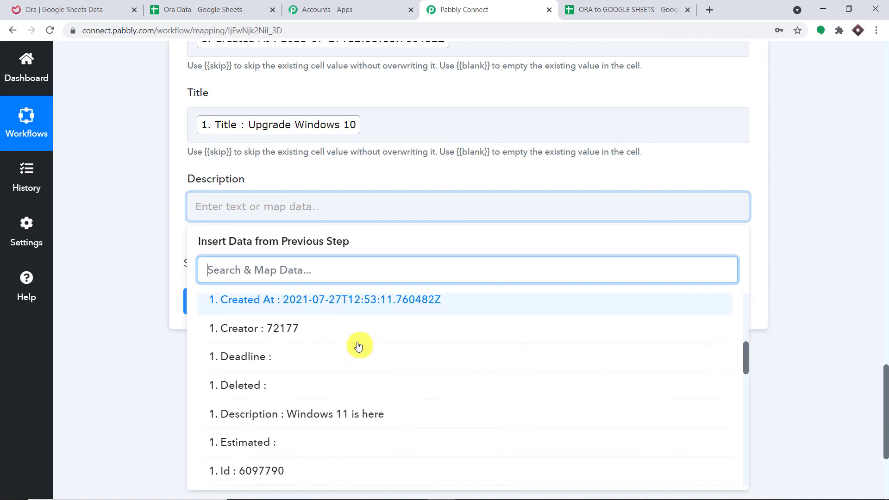
scroll(357, 345, "down", 1)
scroll(357, 352, "up", 1)
left_click(353, 409)
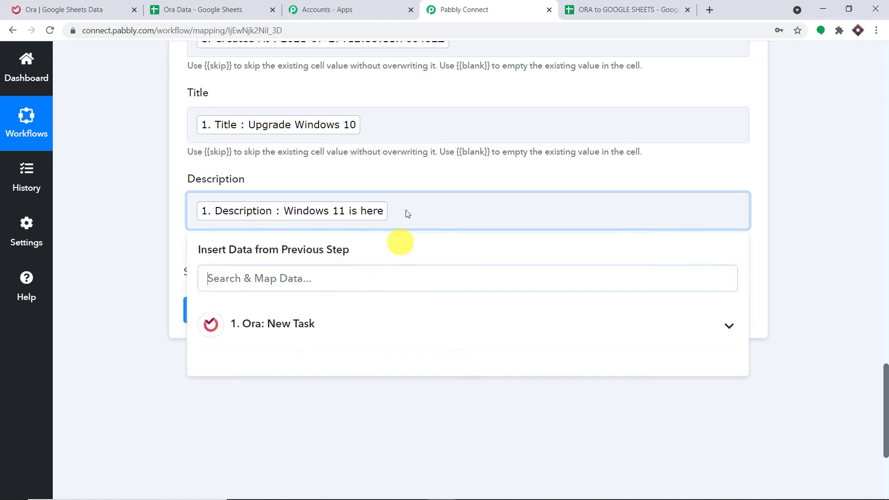
left_click(419, 175)
scroll(361, 167, "up", 3)
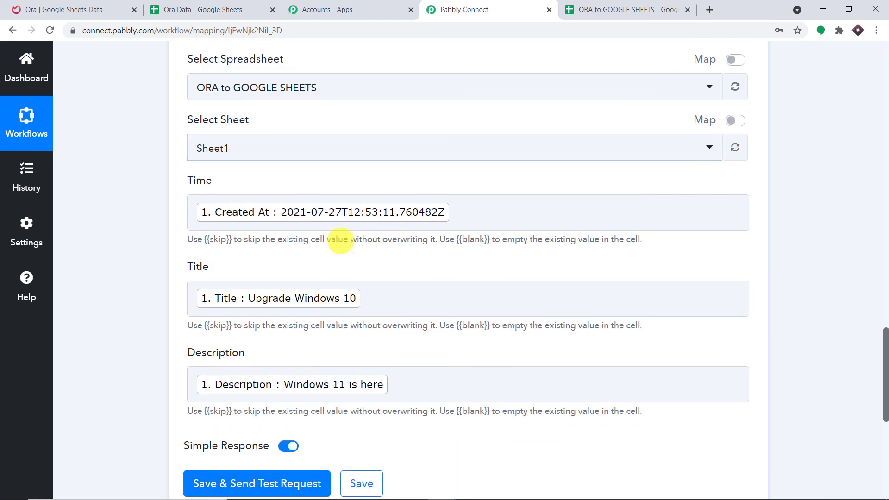
scroll(359, 301, "down", 5)
Step: Send a test row and check it in the ORA to GOOGLE SHEETS spreadsheet
left_click(260, 250)
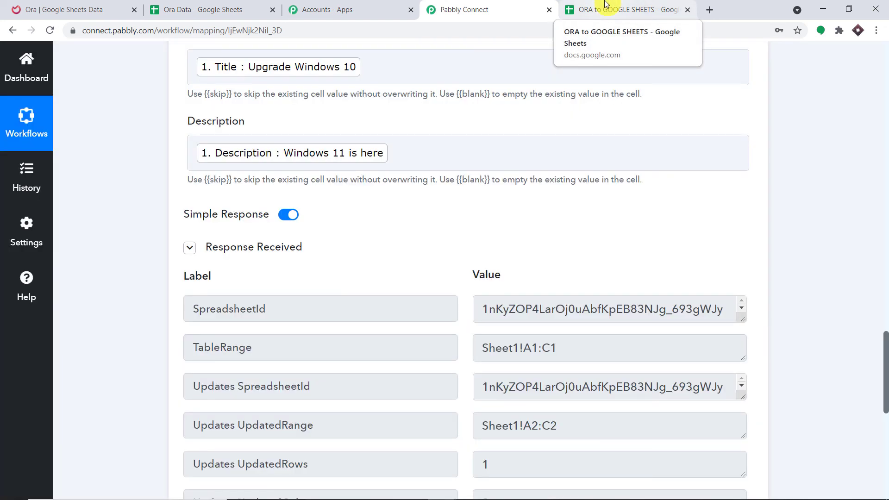
left_click(605, 3)
left_click(171, 241)
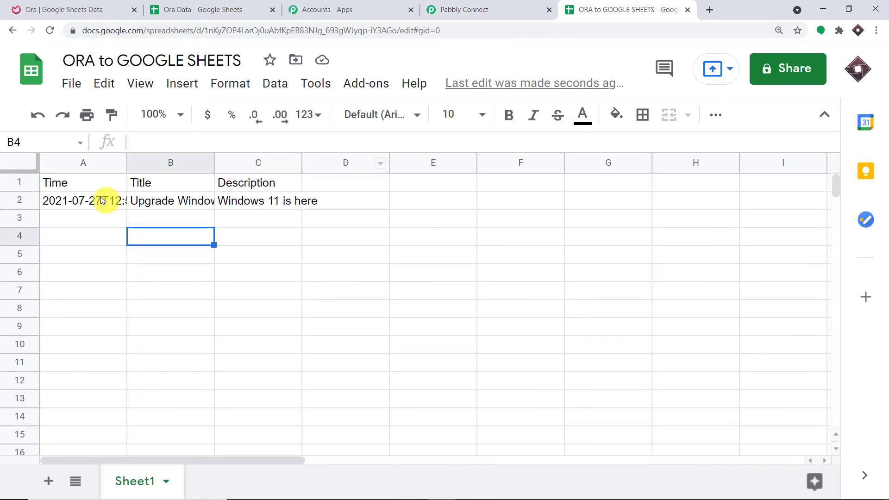
left_click(85, 204)
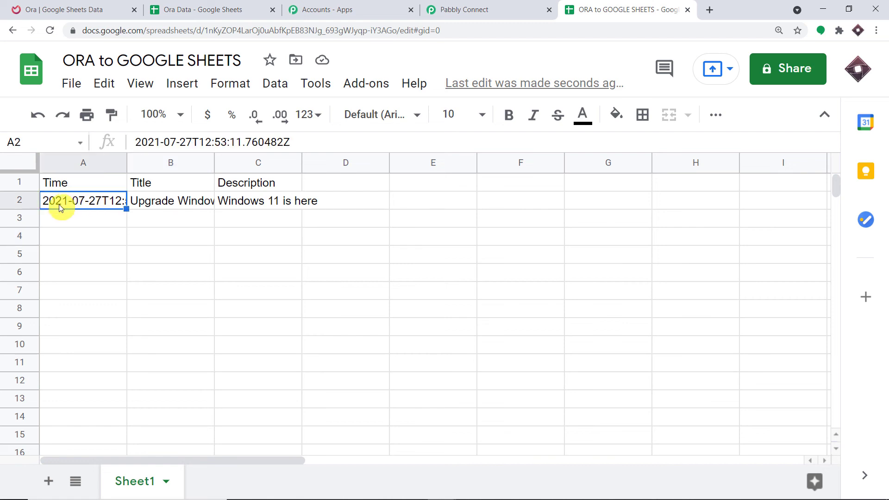
left_click_drag(290, 142, 34, 167)
left_click(167, 239)
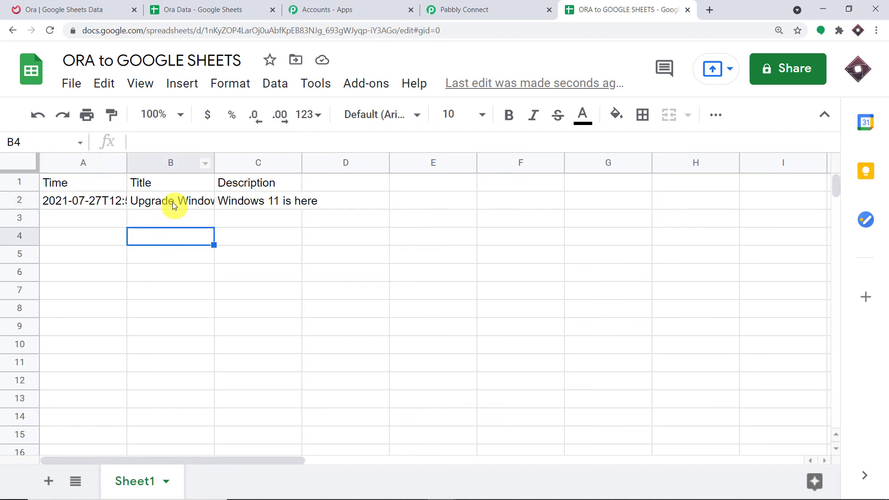
left_click(181, 203)
left_click(280, 203)
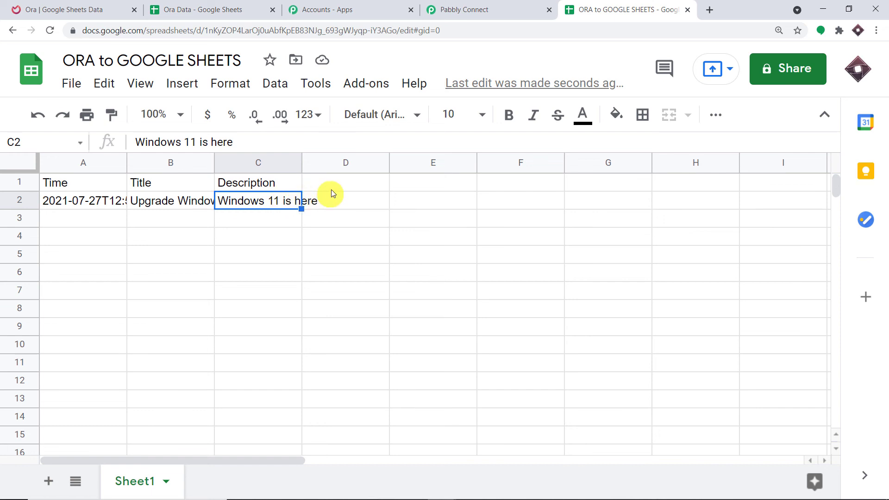
left_click_drag(297, 146, 119, 191)
left_click(171, 328)
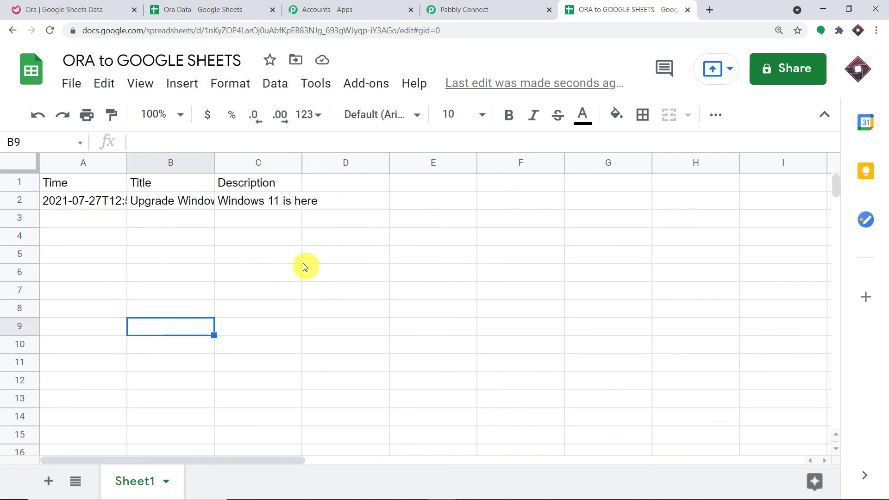
Step: Back in Pabbly Connect, scroll to the top and collapse the Ora New Task trigger
left_click(511, 5)
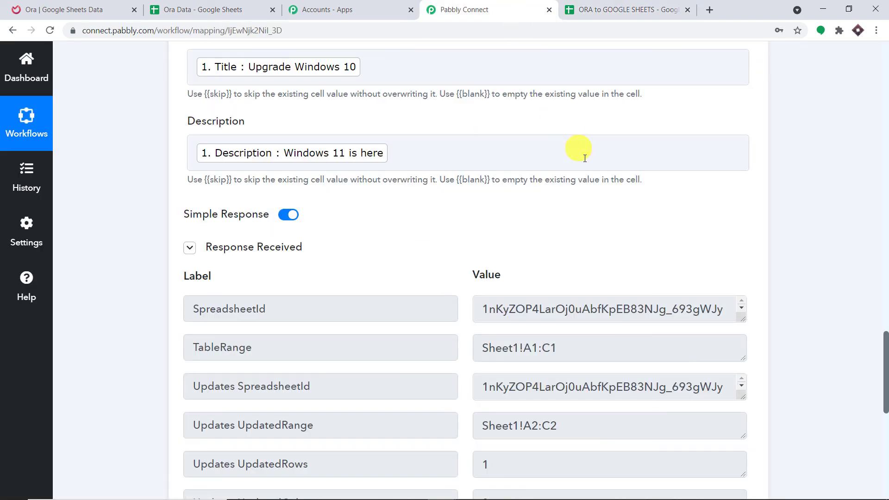
scroll(585, 158, "up", 12)
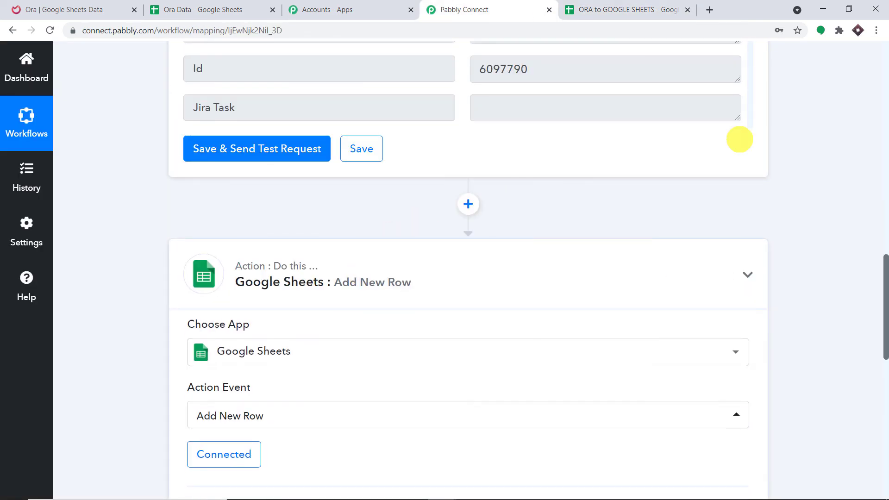
scroll(739, 139, "up", 15)
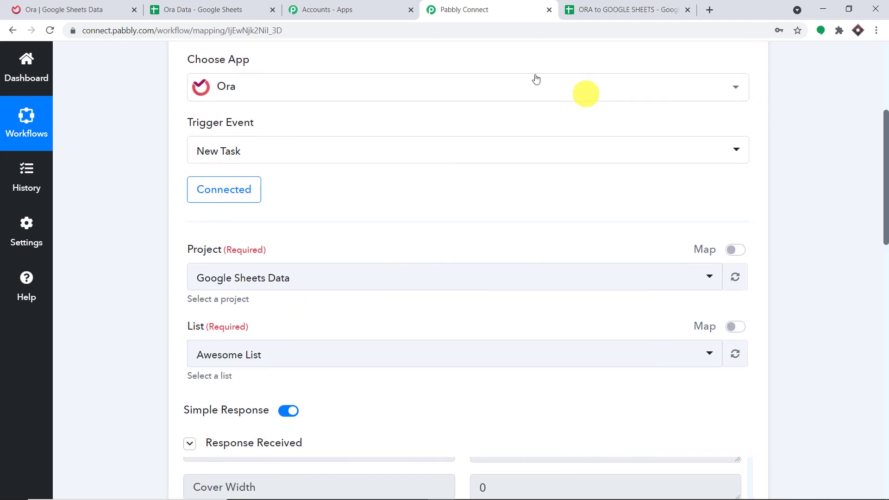
scroll(536, 78, "up", 4)
left_click(407, 171)
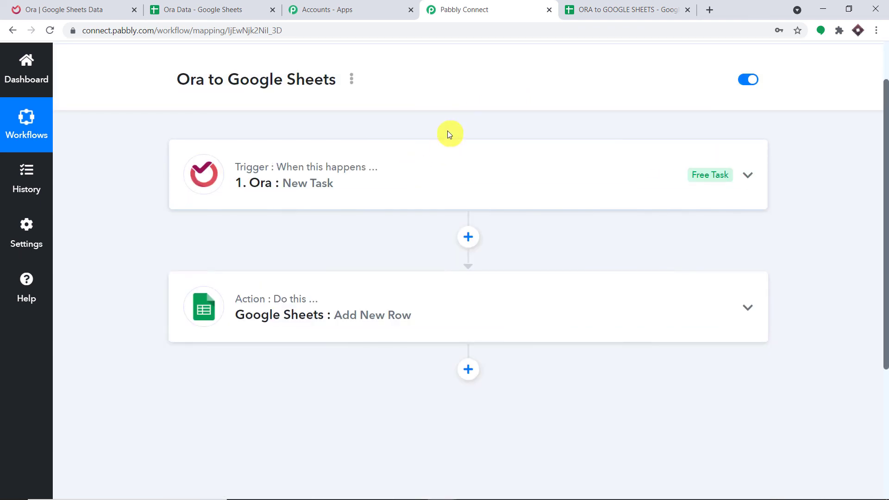